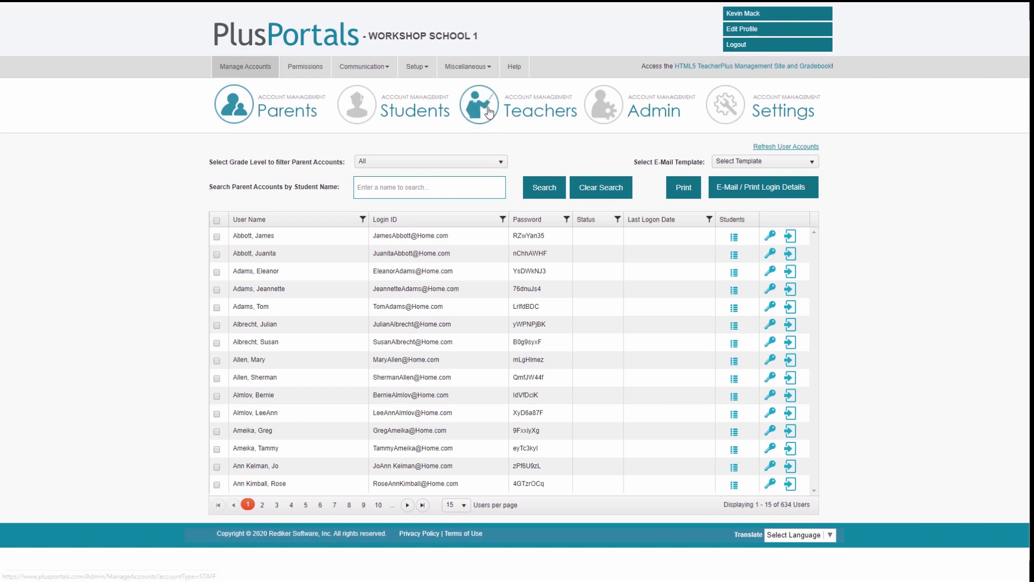
Step: Enter the portal of the teacher account marked Active and start a new assignment for AP English 0040/01
{"action": "left_click", "coordinate": [489, 113]}
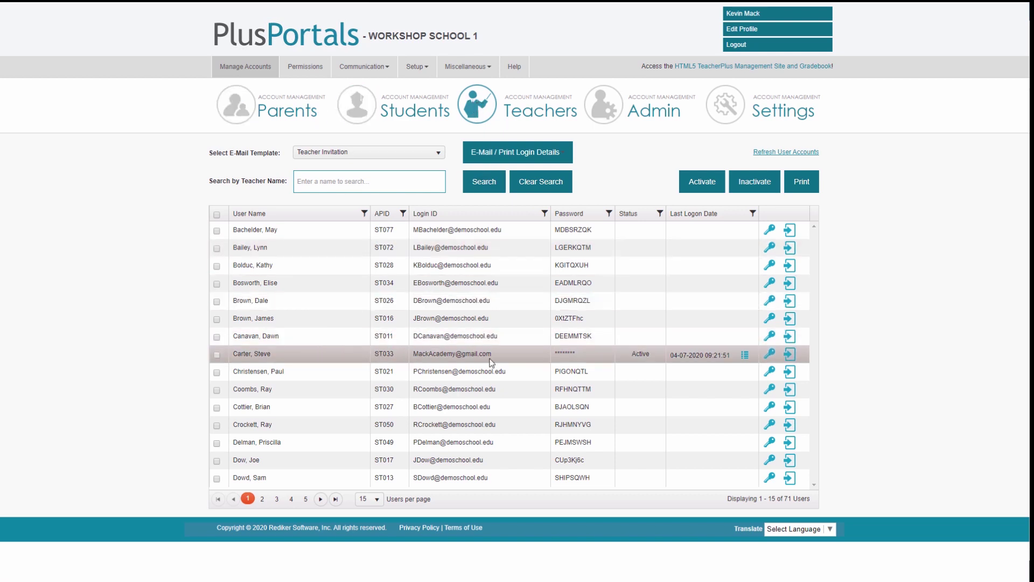
{"action": "left_click", "coordinate": [790, 354]}
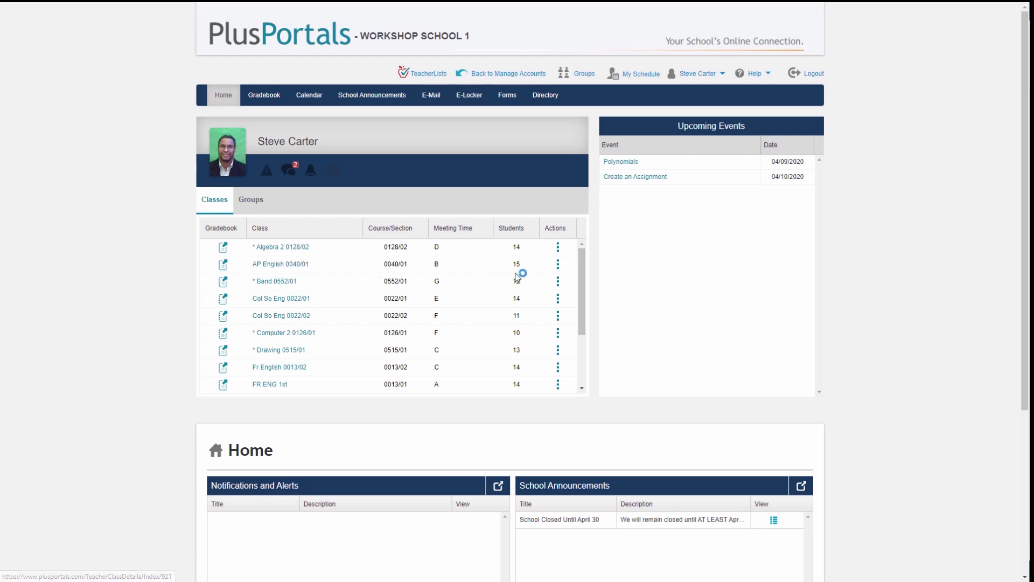
{"action": "left_click", "coordinate": [558, 266]}
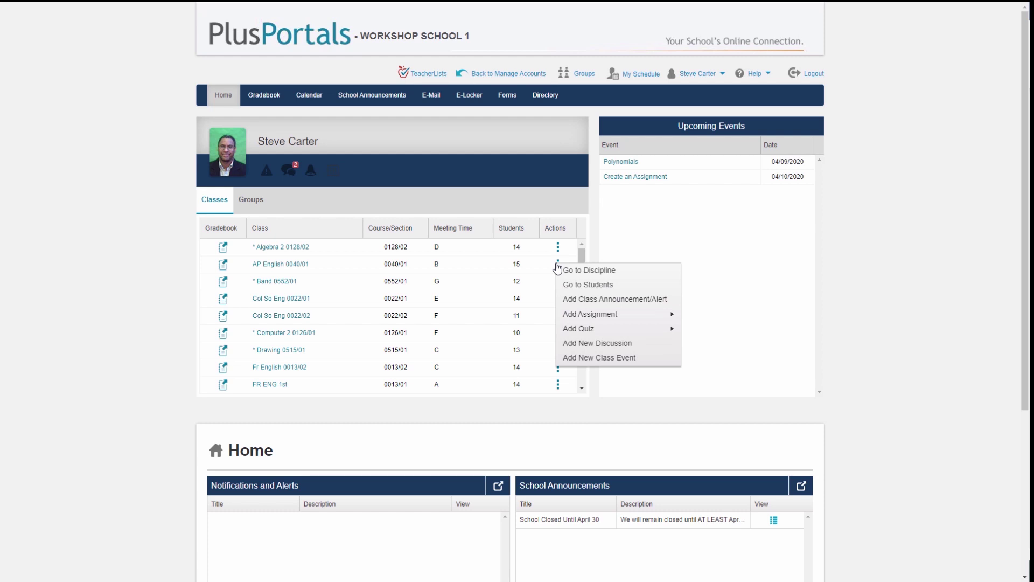
{"action": "mouse_move", "coordinate": [606, 321]}
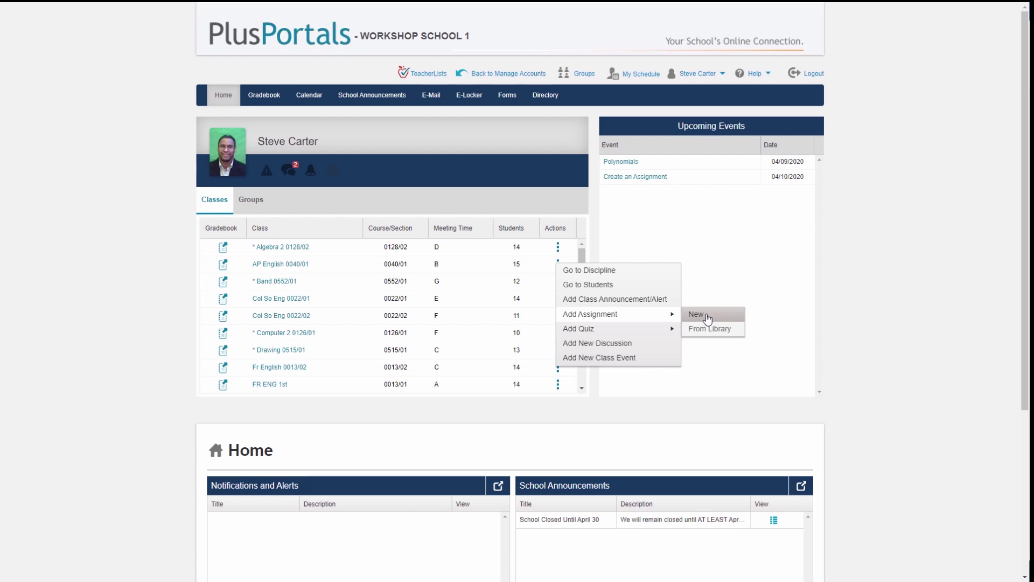
{"action": "left_click", "coordinate": [706, 317]}
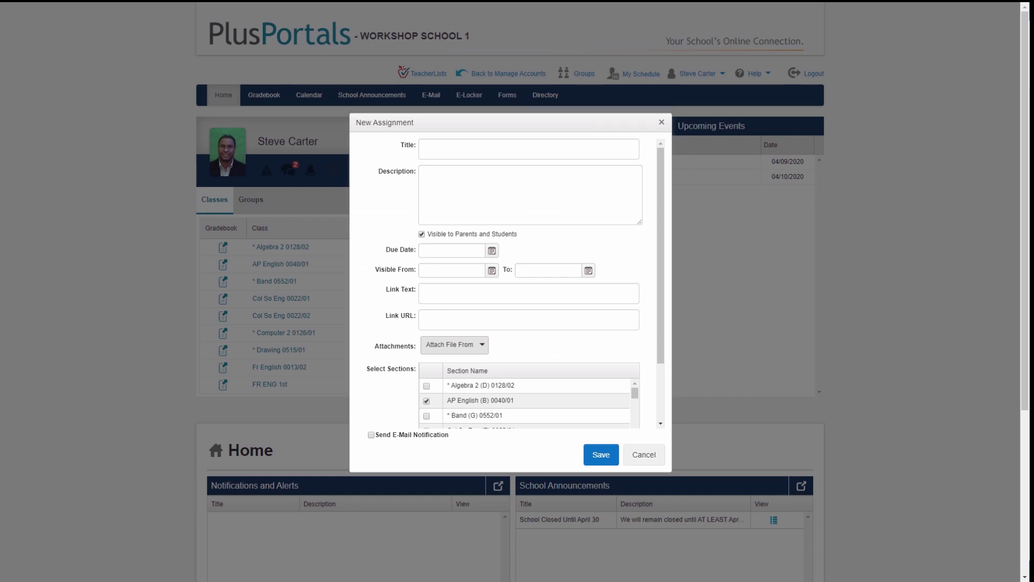
Step: Title the new assignment "Create an Assignment"
{"action": "left_click", "coordinate": [527, 152]}
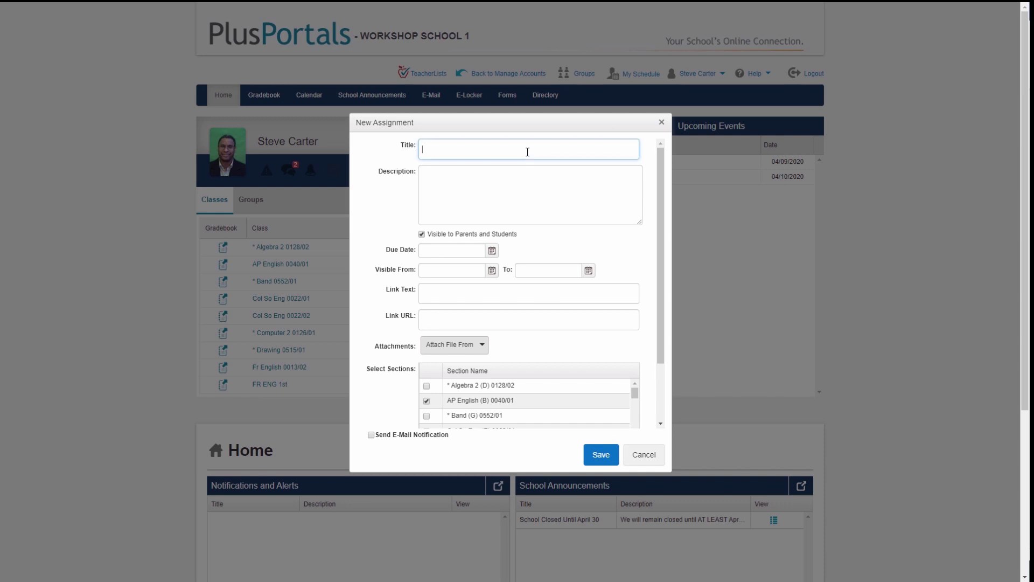
{"action": "type", "text": "Create an Assignment"}
{"action": "key", "text": "Tab"}
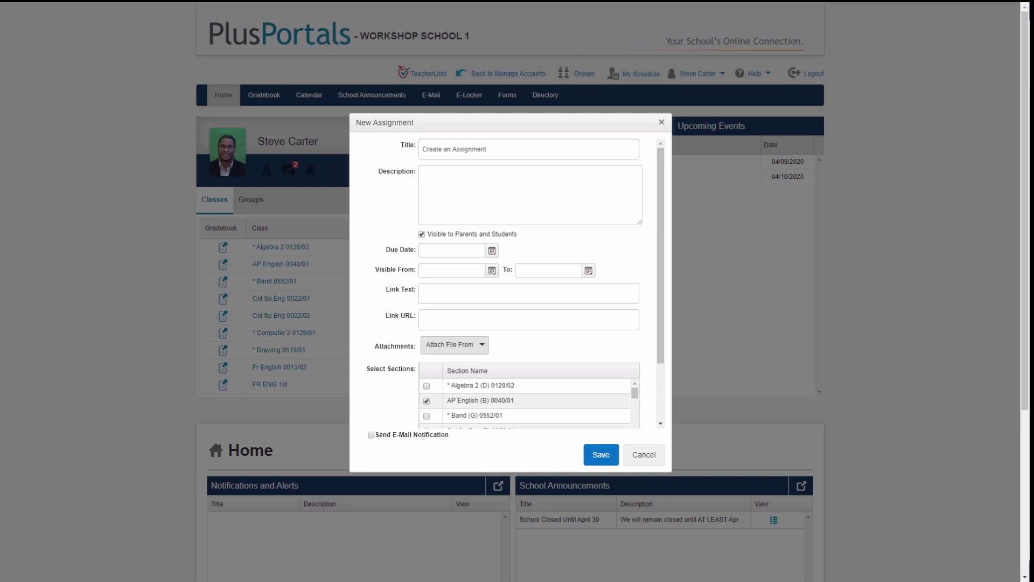
Step: Enter the description "In this video, you'll learn how to create an assignment and to make it available on the PlusPortal for students and parents."
{"action": "left_click", "coordinate": [578, 200]}
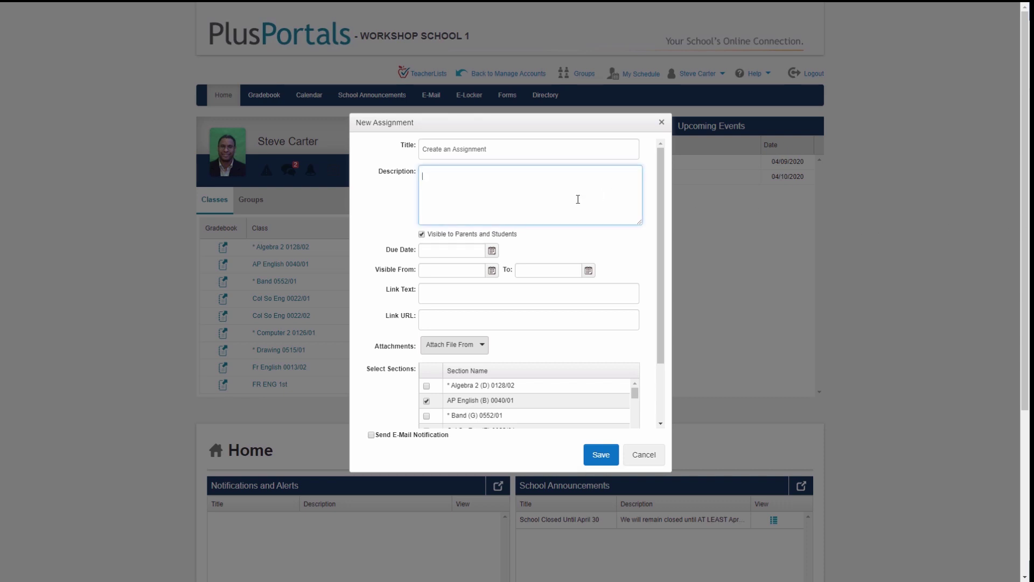
{"action": "type", "text": "In this video, you'll learn how to create an assignment and to make it available on the PlusPortal for students and parents."}
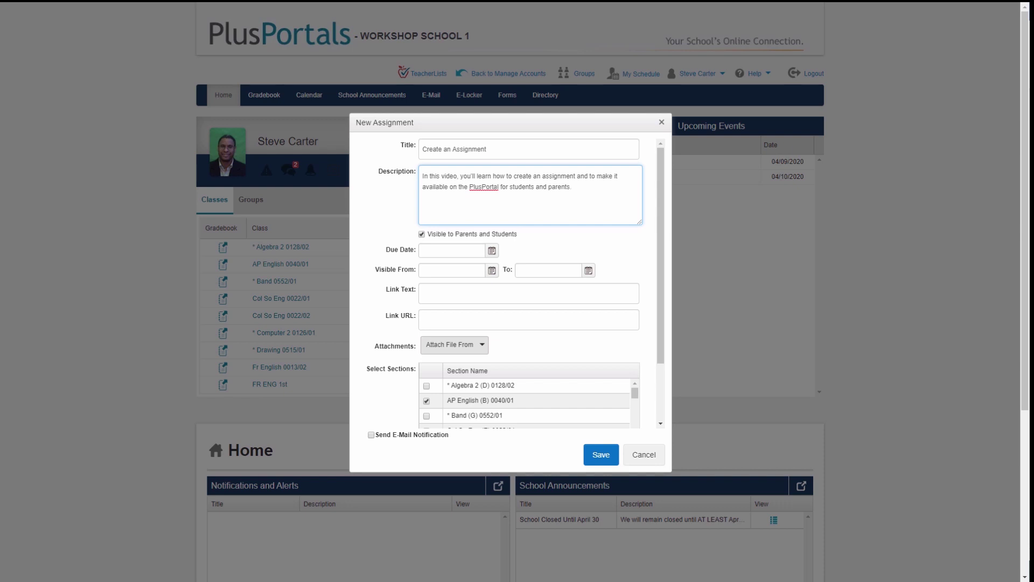
{"action": "key", "text": "Tab"}
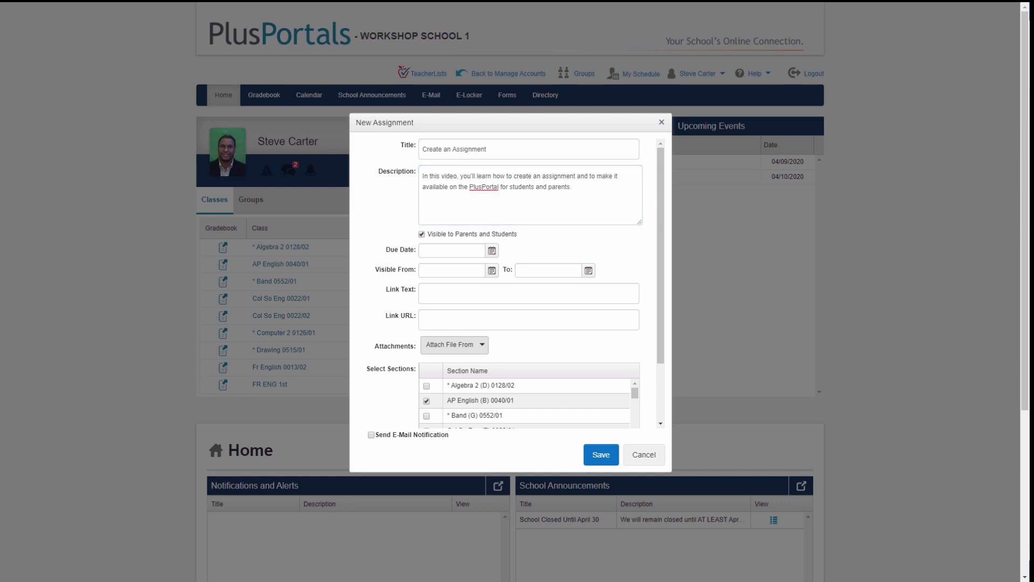
Step: Add a second description line reading "Links can go here, and in the link box below: Click Here Rediker.com"
{"action": "left_click", "coordinate": [505, 198]}
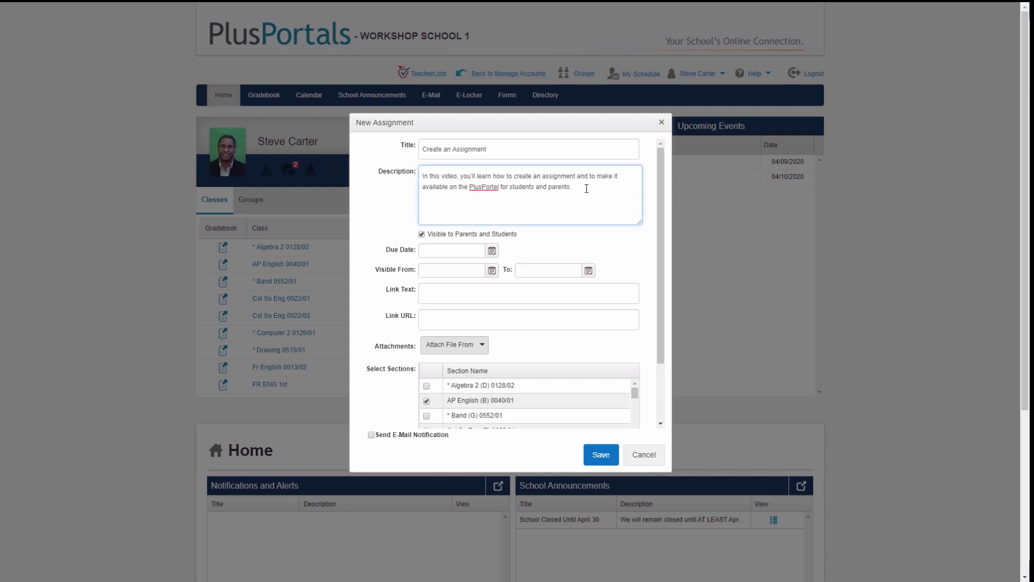
{"action": "key", "text": "Return"}
{"action": "type", "text": "Links can go here, and in the link box below: Click Here Rediker.com"}
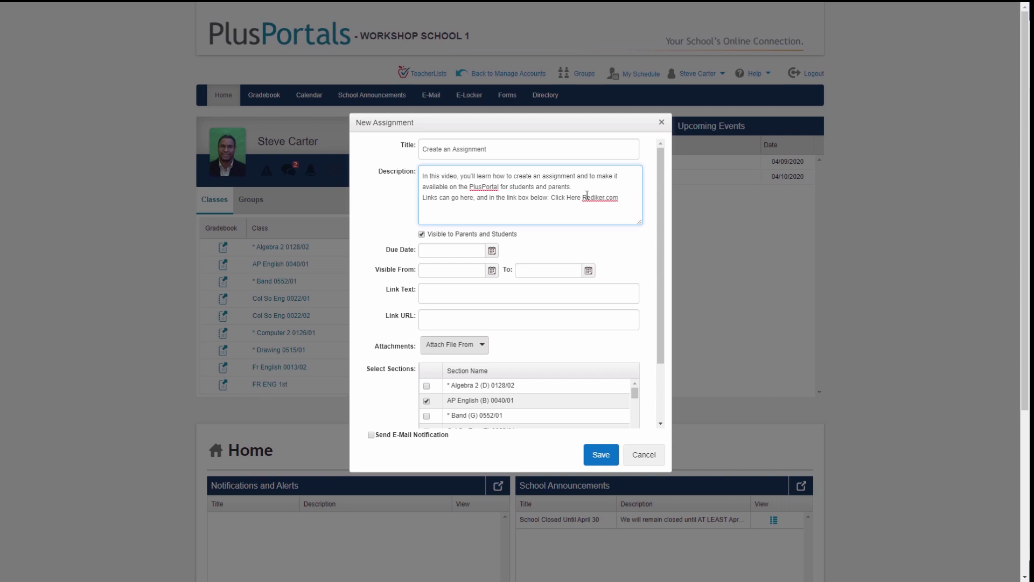
Step: Add a link to the assignment with the text "Rediker Site" and the URL Rediker.com
{"action": "left_click", "coordinate": [432, 294]}
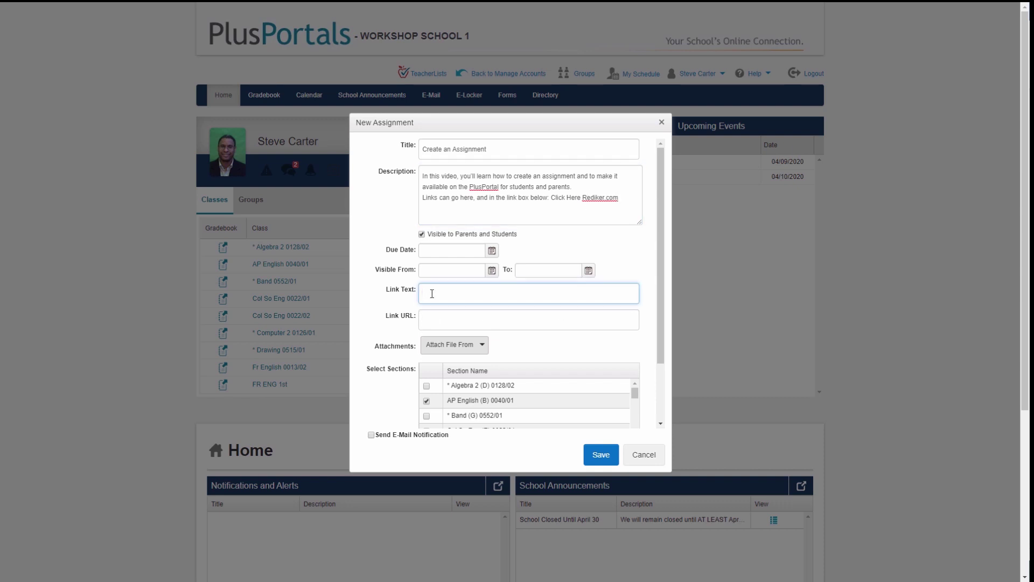
{"action": "type", "text": "Rediker Site"}
{"action": "key", "text": "Tab"}
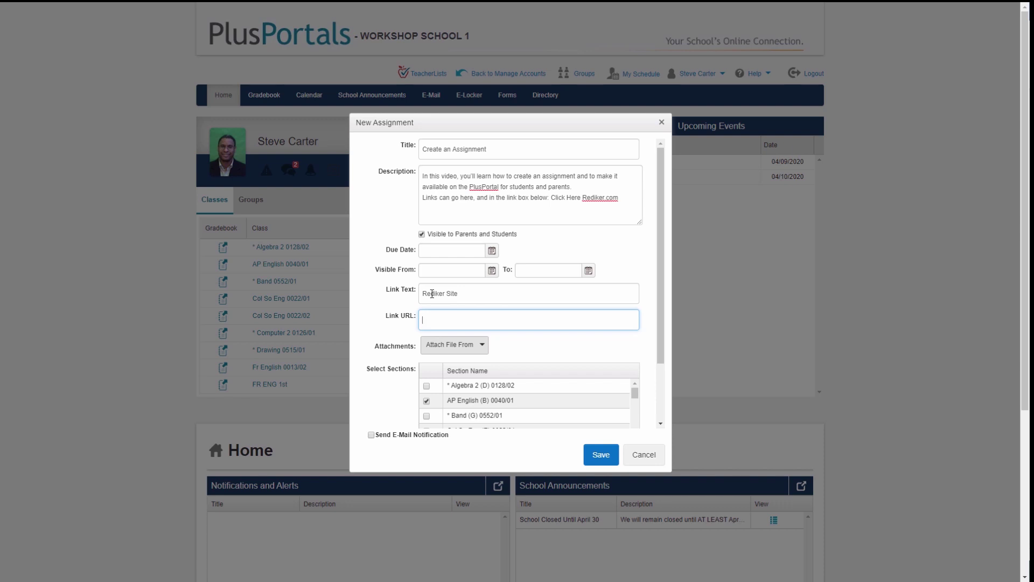
{"action": "type", "text": "Rediker.com"}
Step: Set the assignment's due date to 04-10-2020 and its visibility period from 4/7/2020 to 4/13/2020
{"action": "left_click", "coordinate": [422, 236]}
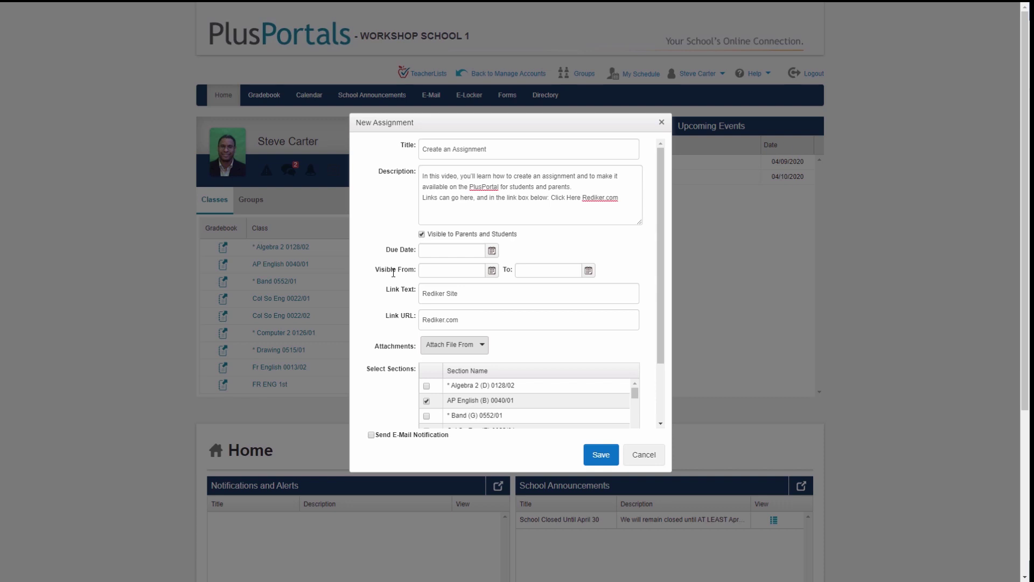
{"action": "left_click", "coordinate": [492, 251]}
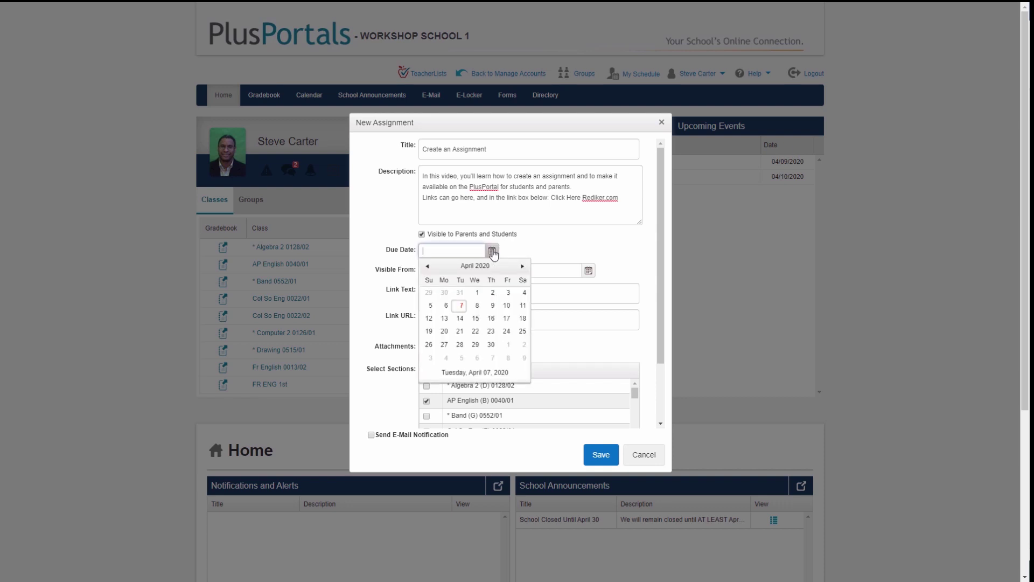
{"action": "left_click", "coordinate": [507, 306]}
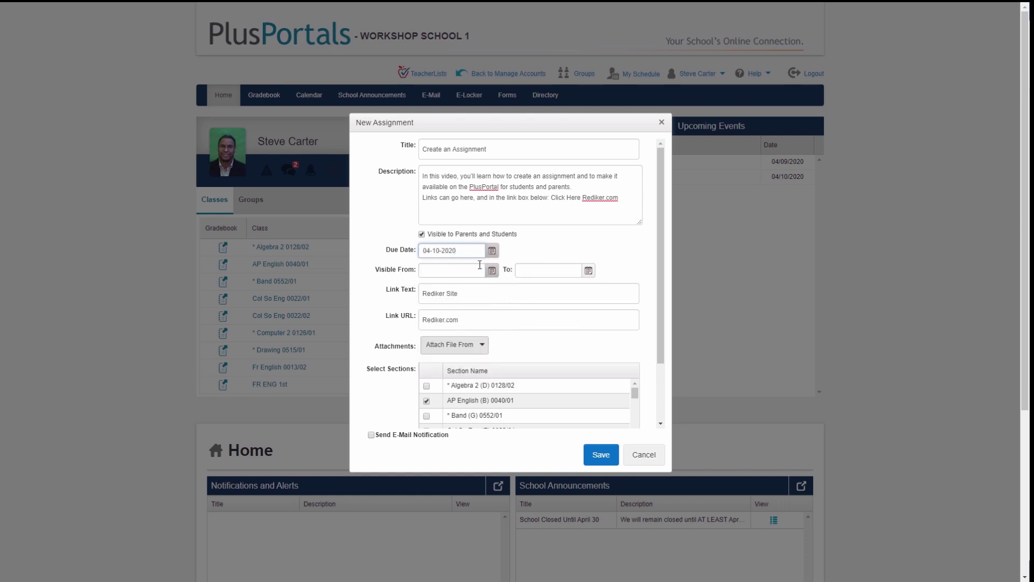
{"action": "left_click", "coordinate": [492, 271]}
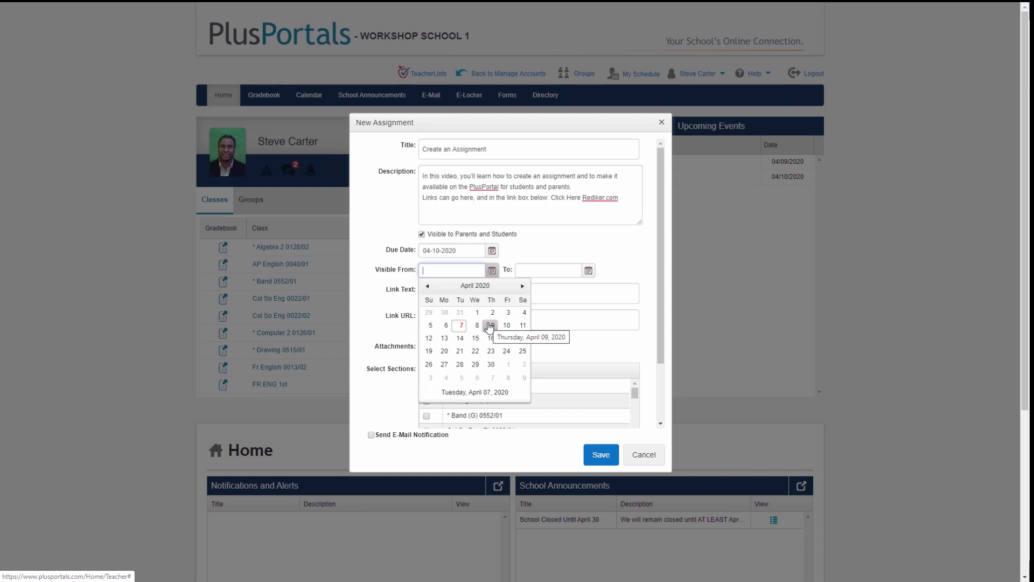
{"action": "left_click", "coordinate": [461, 326]}
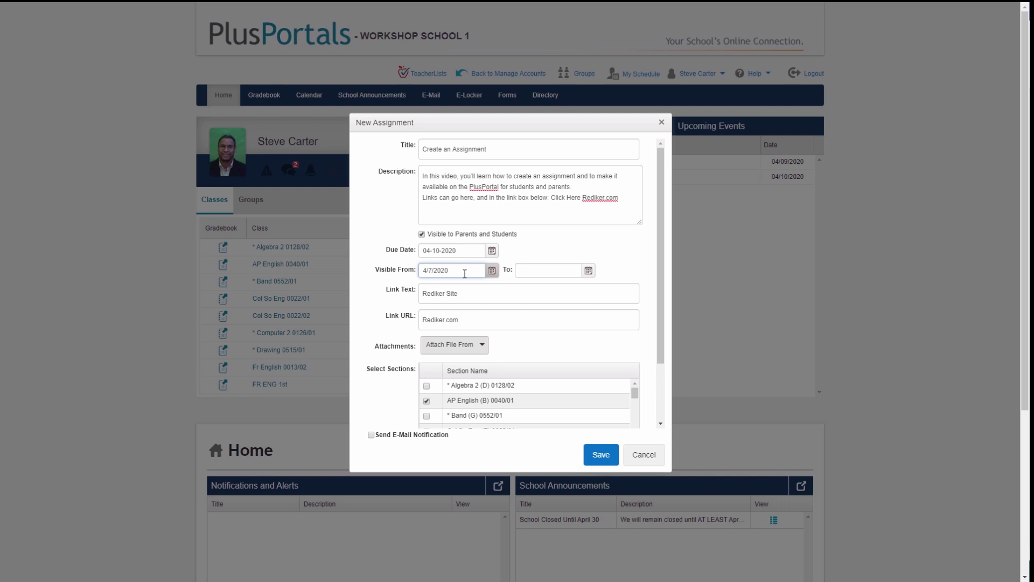
{"action": "left_click", "coordinate": [588, 271]}
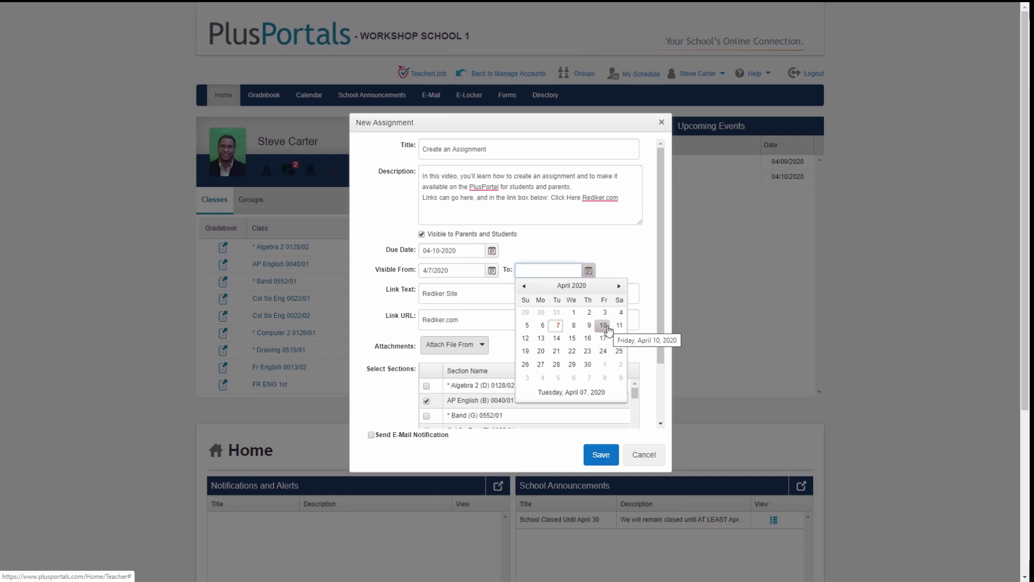
{"action": "left_click", "coordinate": [540, 338]}
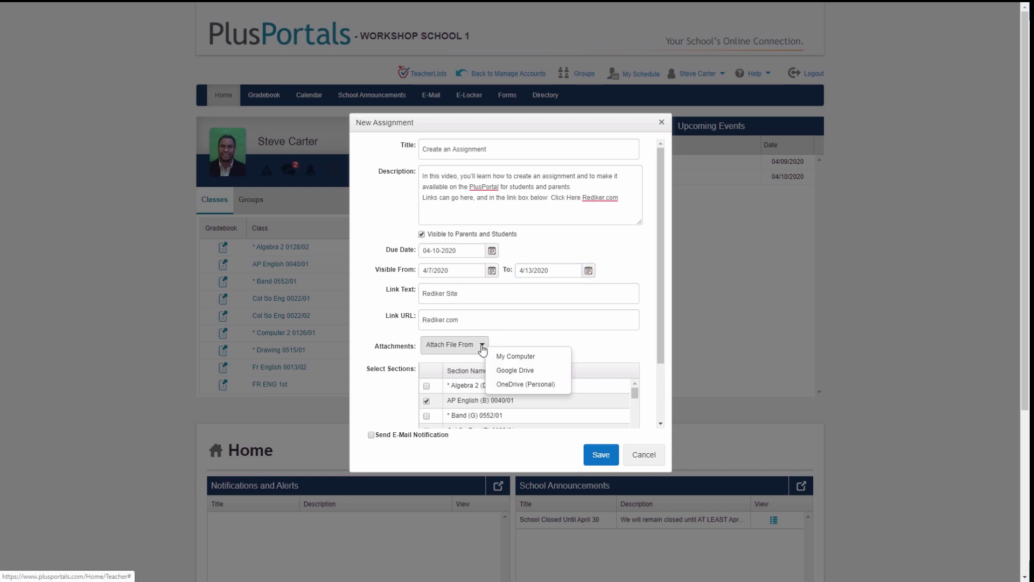
Step: Attach the "Catcher in the Rye" document from Google Drive, using the academy's Google account
{"action": "left_click", "coordinate": [512, 371]}
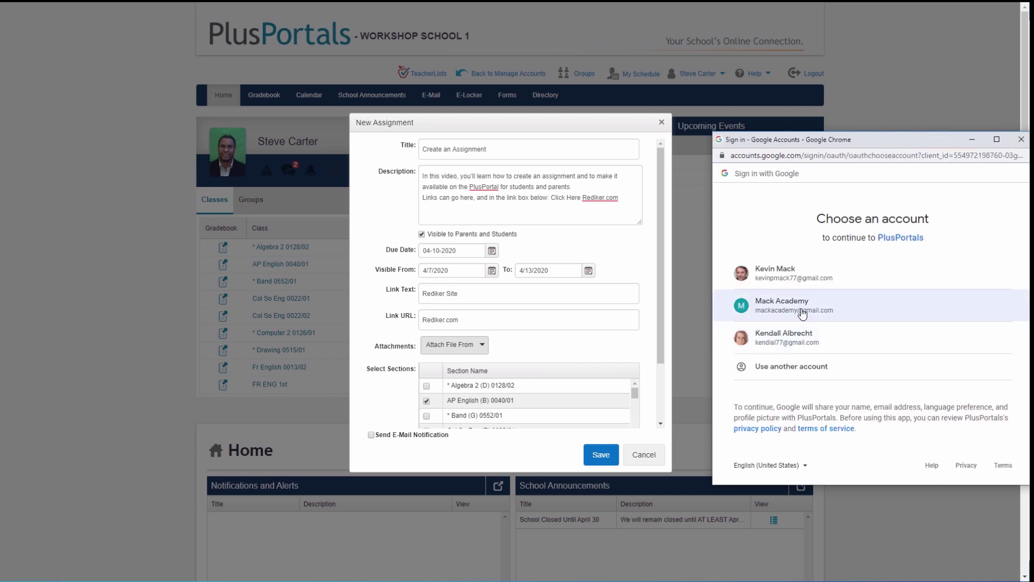
{"action": "left_click", "coordinate": [803, 312]}
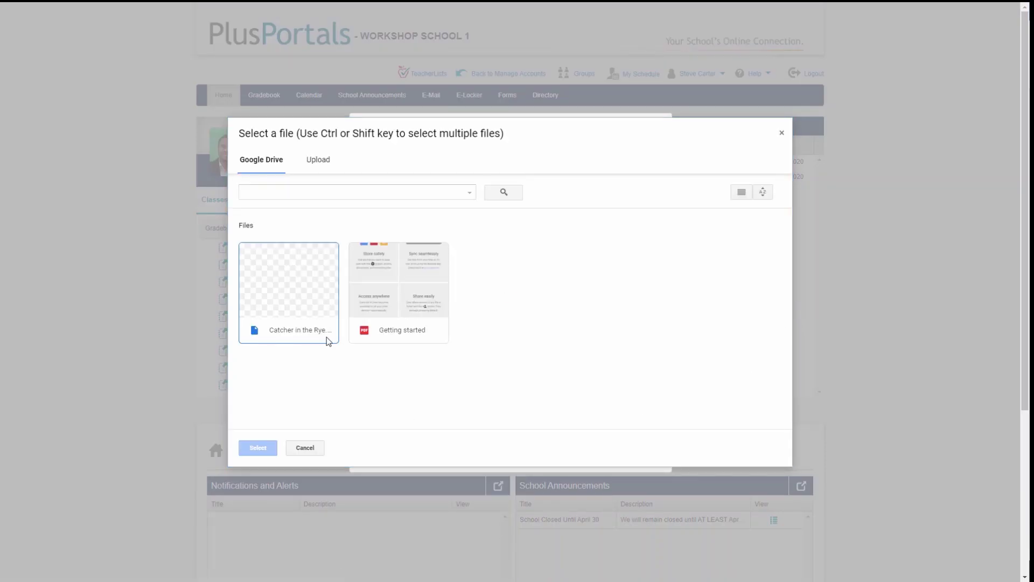
{"action": "left_click", "coordinate": [287, 276]}
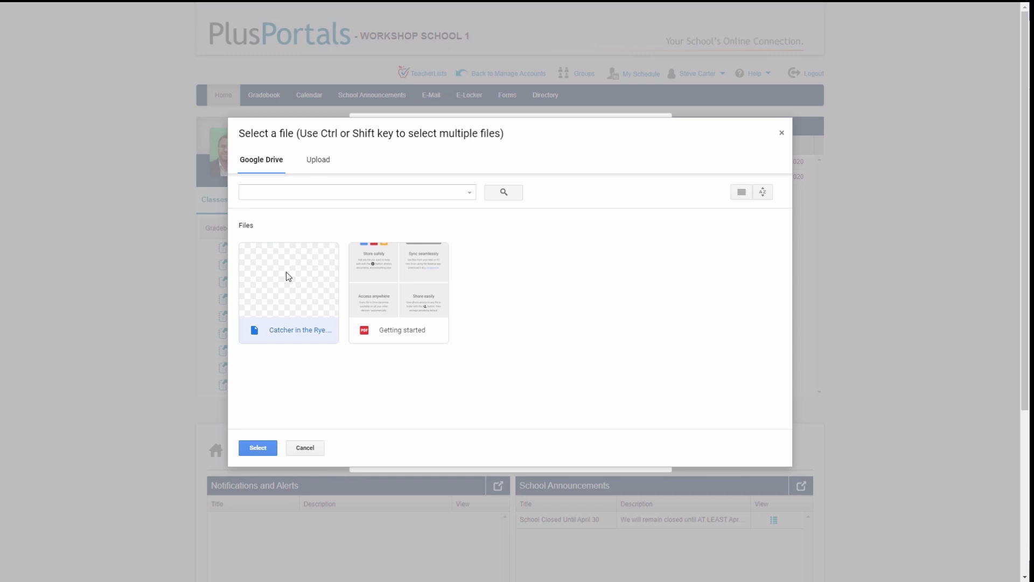
{"action": "left_click", "coordinate": [258, 448]}
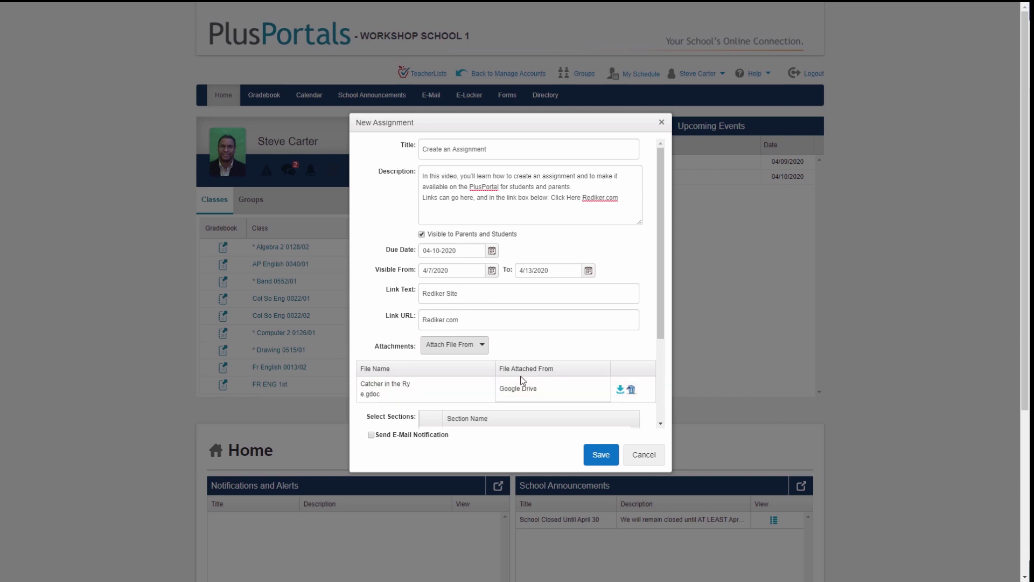
Step: Include the Algebra 2 (D) 0128/02 and Col So Eng (E) 0022/01 sections and set the calendar category to Homework
{"action": "scroll", "coordinate": [521, 380], "scroll_direction": "down", "scroll_amount": 3}
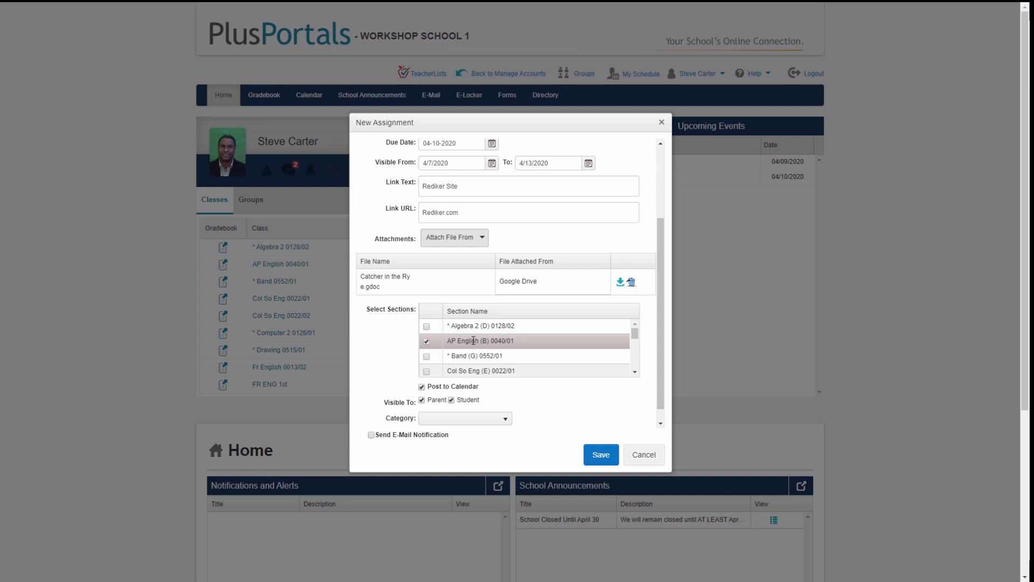
{"action": "left_click", "coordinate": [427, 327]}
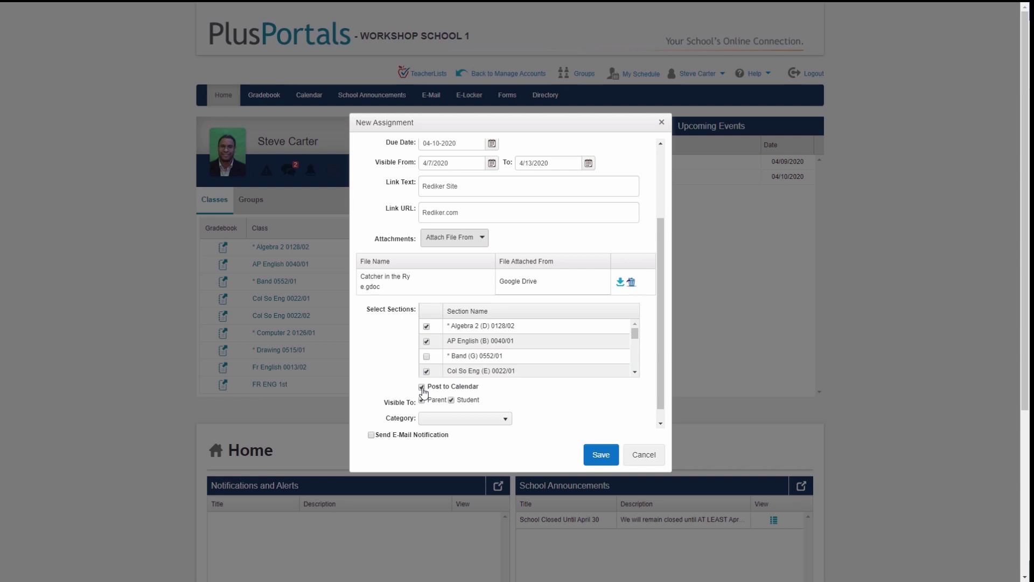
{"action": "left_click_drag", "start_coordinate": [660, 364], "coordinate": [662, 399]}
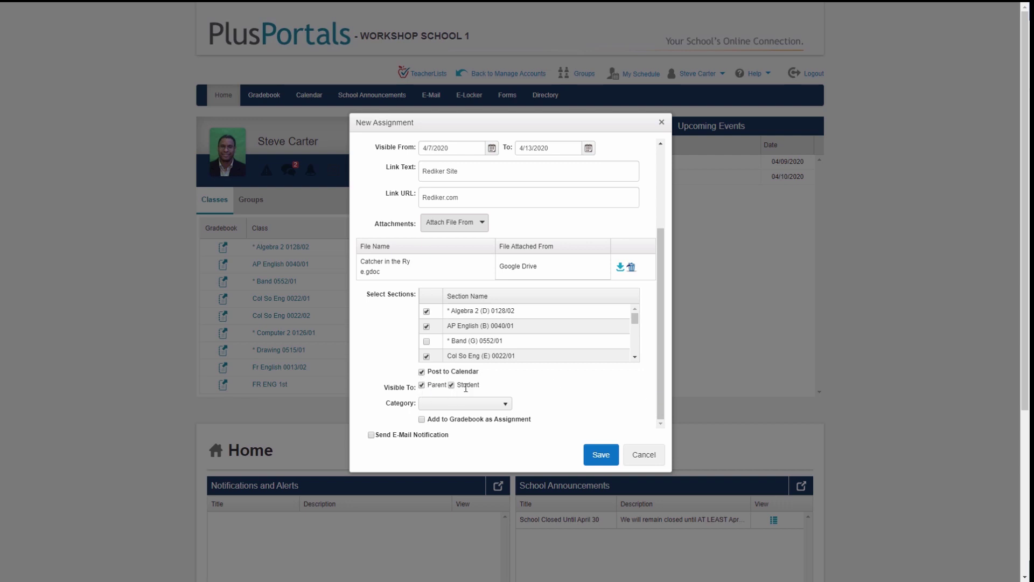
{"action": "left_click", "coordinate": [505, 405]}
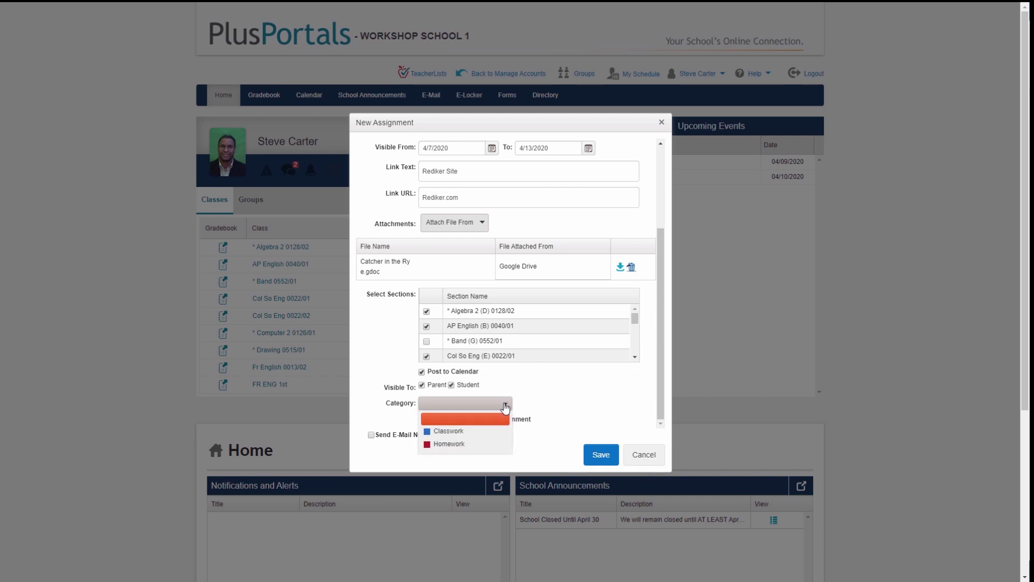
{"action": "left_click", "coordinate": [468, 444]}
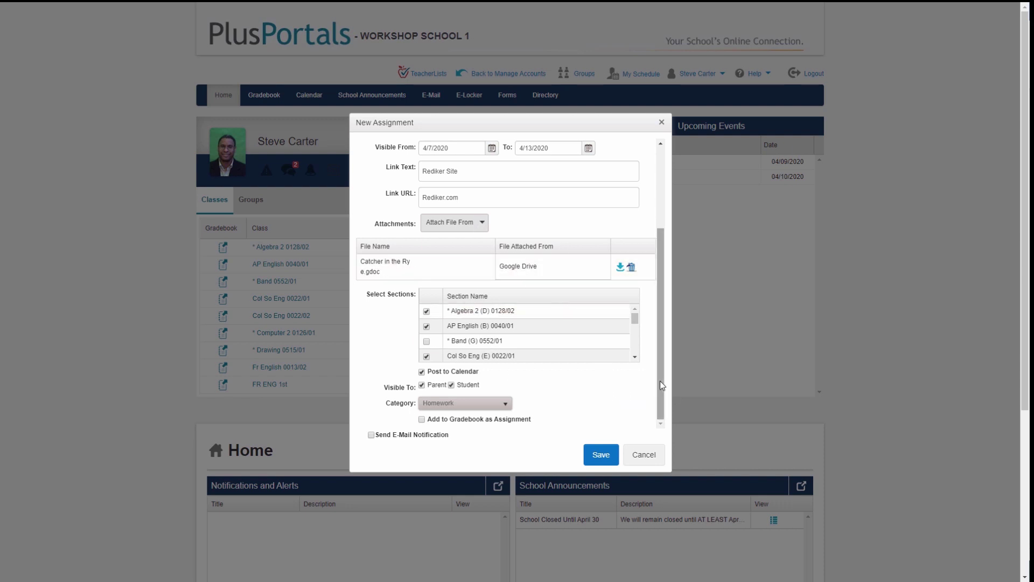
Step: Add the assignment to the gradebook and set its marking period to THIRD MARKING PERIOD
{"action": "left_click", "coordinate": [422, 419]}
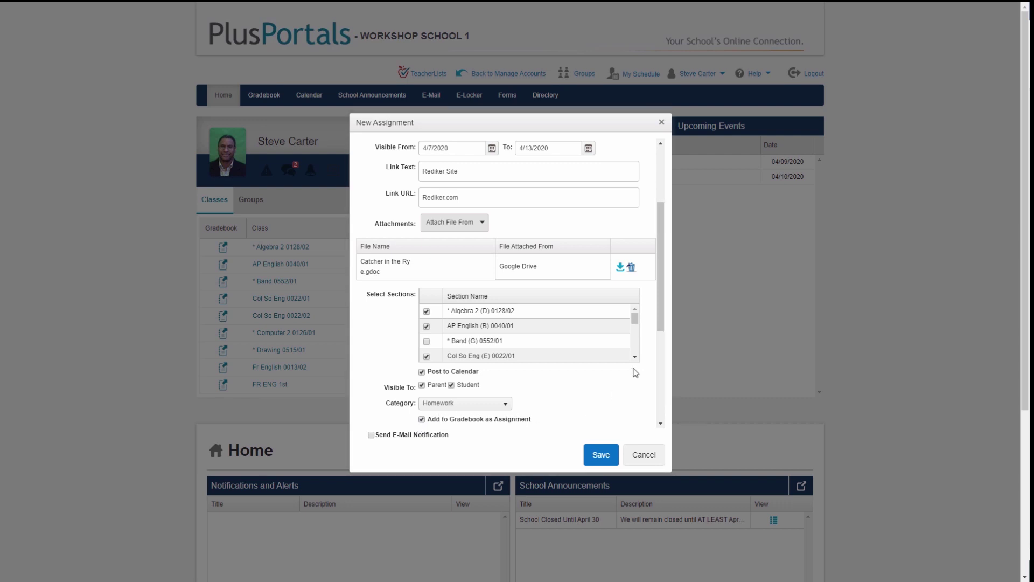
{"action": "left_click_drag", "start_coordinate": [661, 312], "coordinate": [656, 399]}
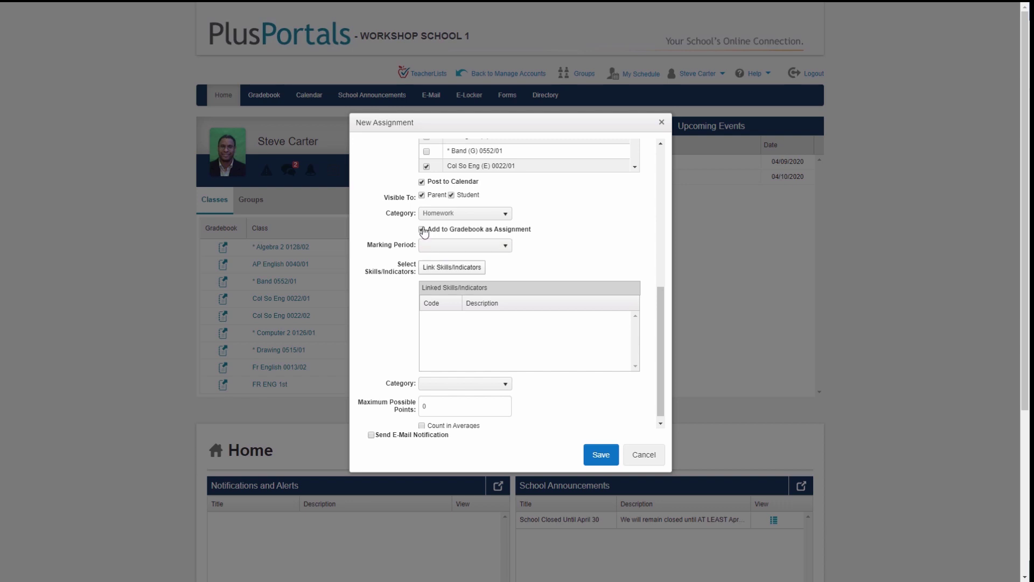
{"action": "left_click", "coordinate": [502, 245]}
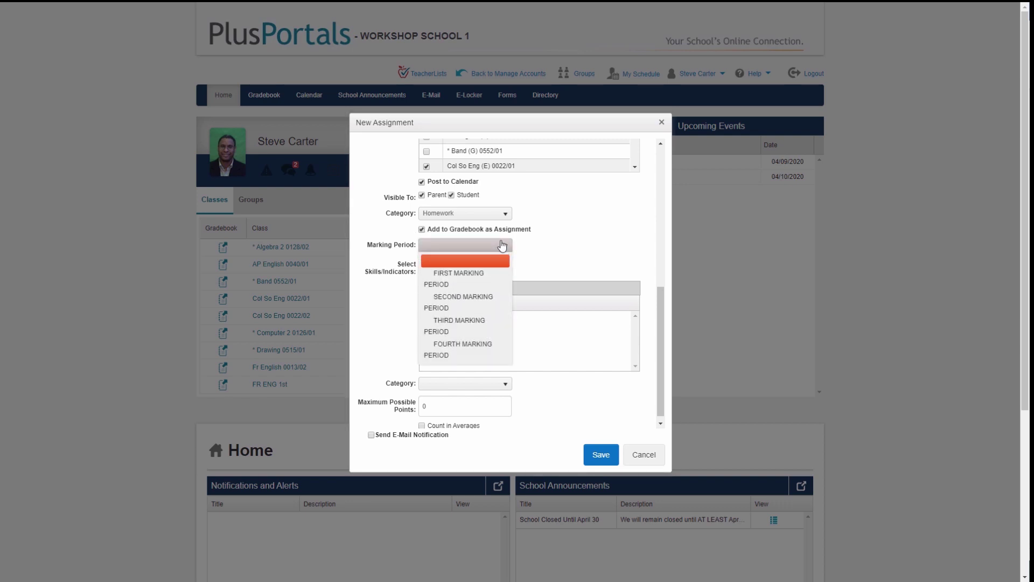
{"action": "left_click", "coordinate": [484, 326]}
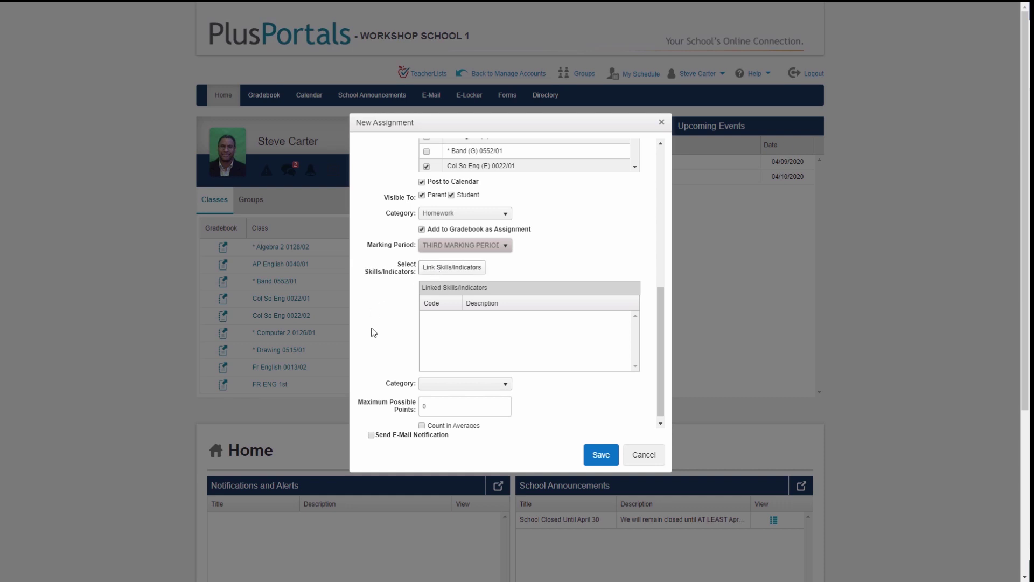
Step: Set the assignment's gradebook category to Homework and its maximum possible points to 25, and count it in averages
{"action": "left_click", "coordinate": [506, 384]}
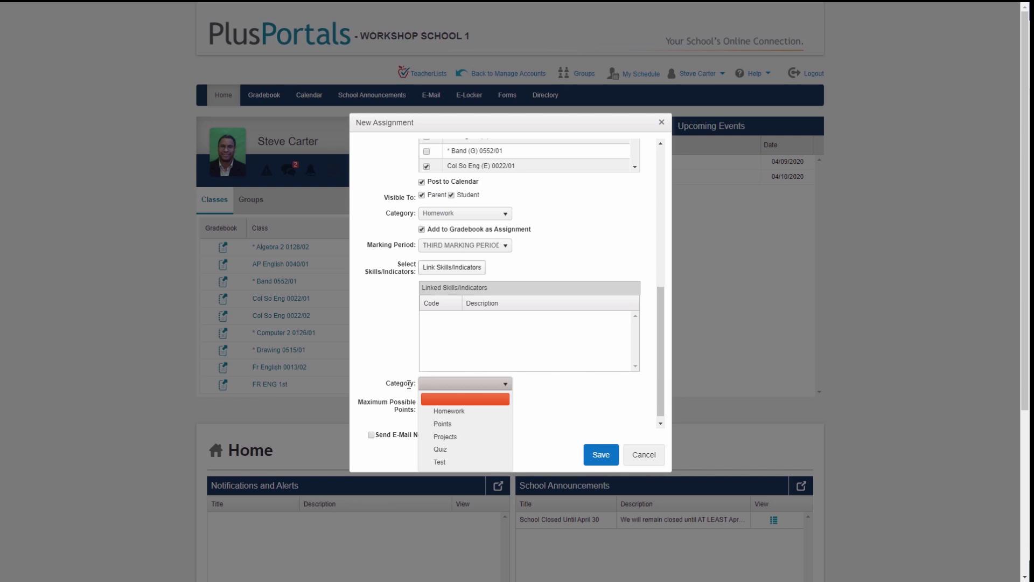
{"action": "left_click", "coordinate": [462, 411]}
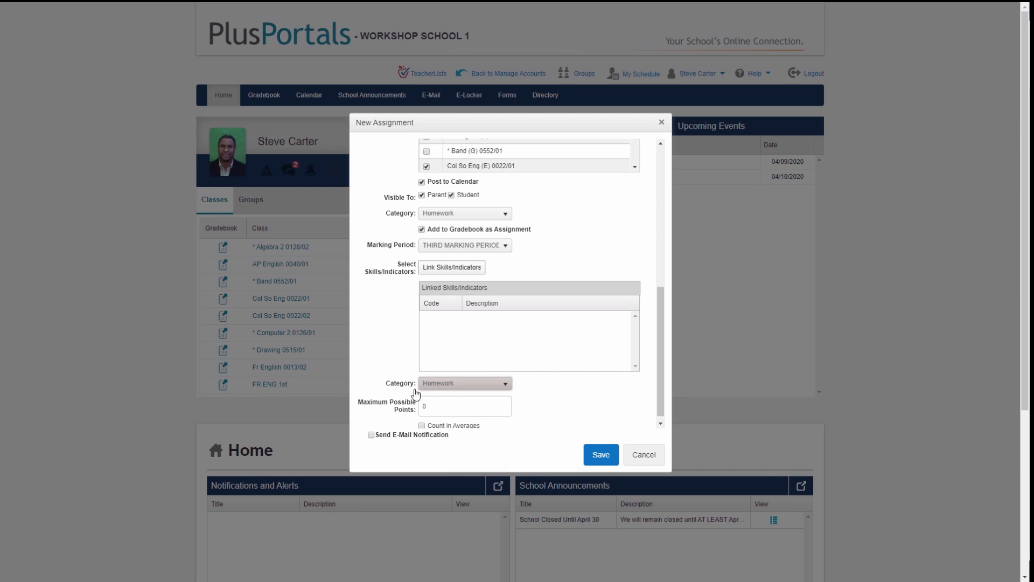
{"action": "left_click", "coordinate": [453, 384]}
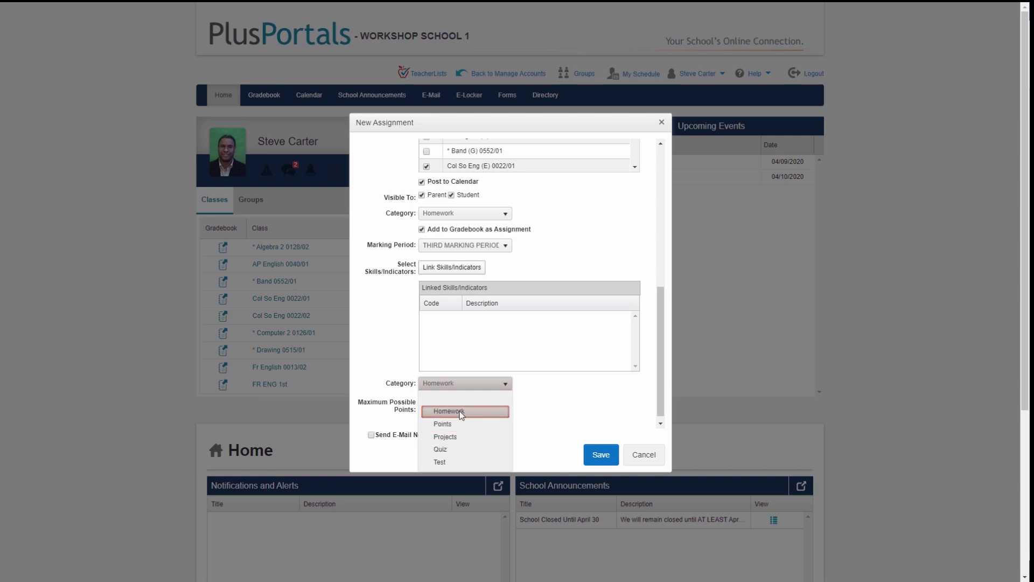
{"action": "left_click", "coordinate": [460, 411]}
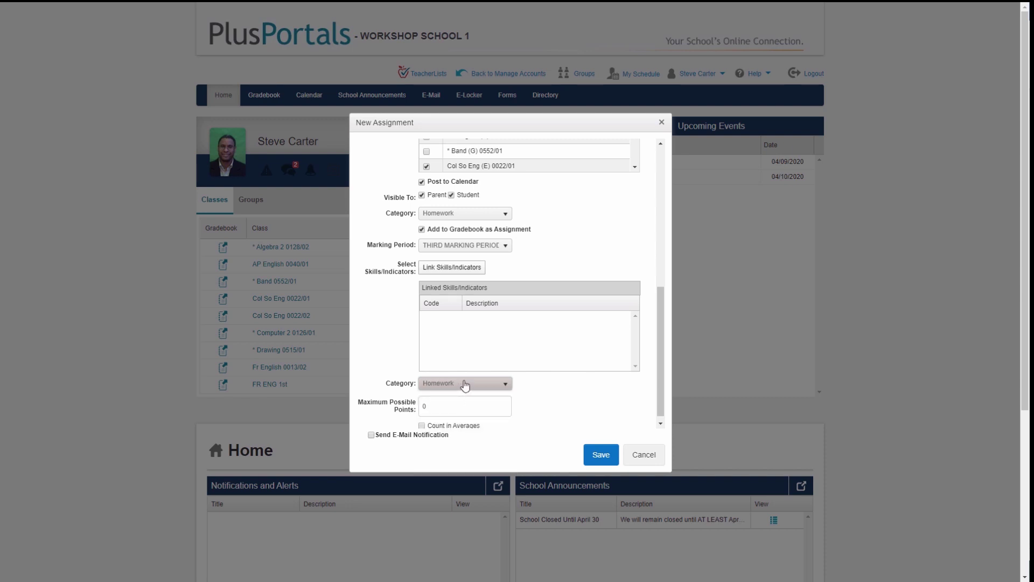
{"action": "left_click_drag", "start_coordinate": [429, 406], "coordinate": [414, 410]}
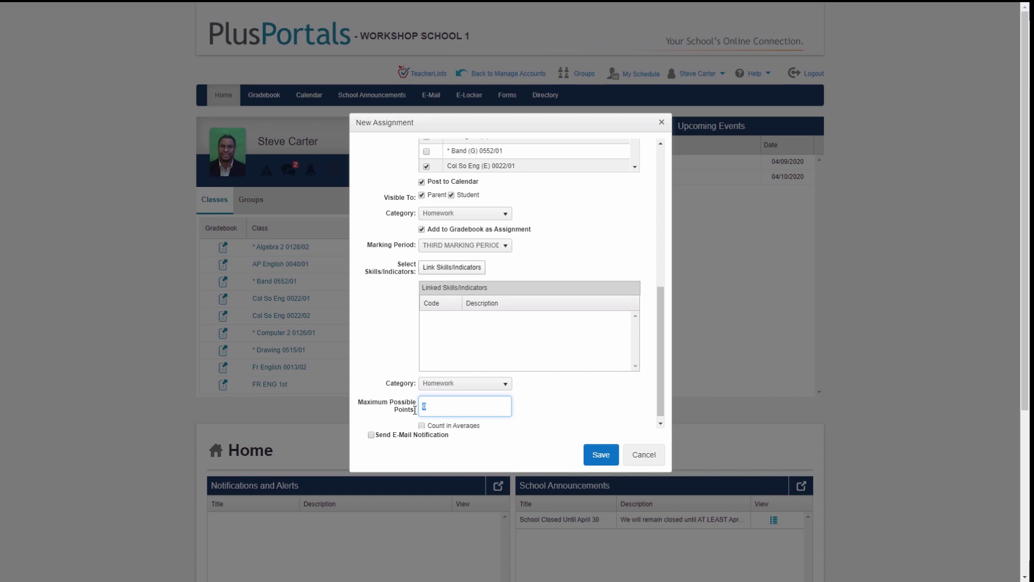
{"action": "type", "text": "25"}
{"action": "left_click", "coordinate": [421, 426]}
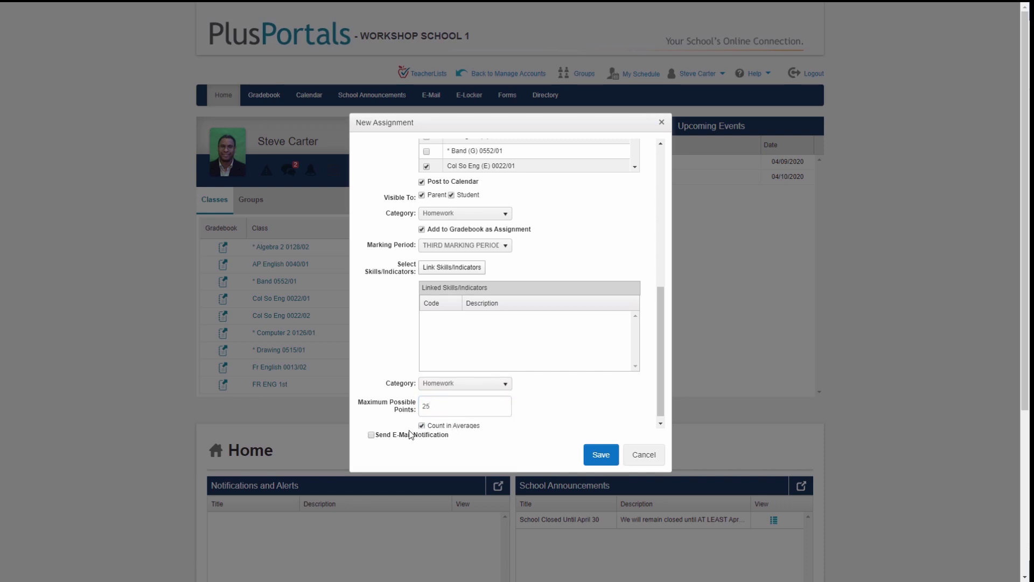
Step: Save the assignment with e-mail notification enabled and set the notification's subject to "Create an assignment"
{"action": "scroll", "coordinate": [560, 408], "scroll_direction": "down", "scroll_amount": 1}
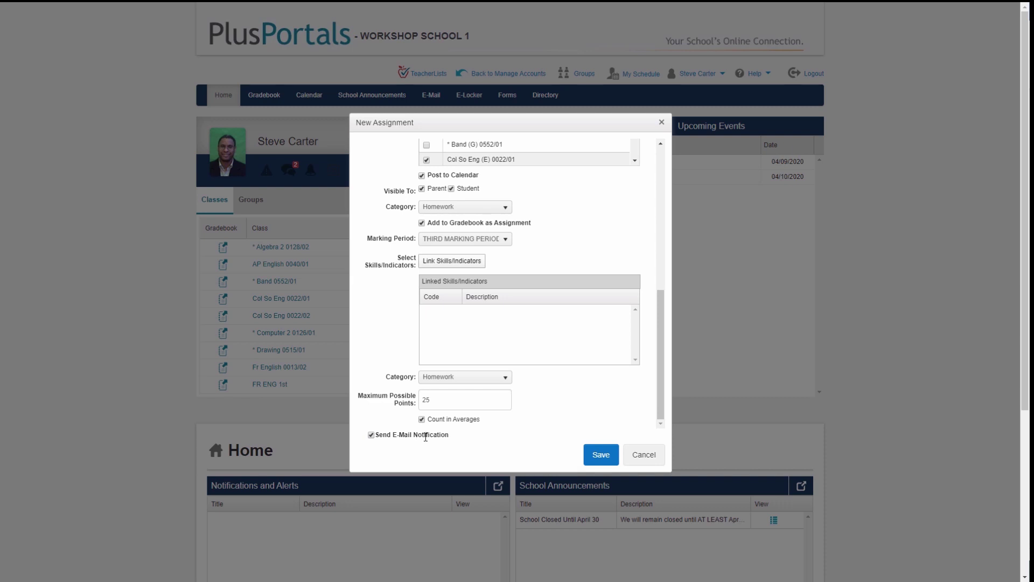
{"action": "left_click", "coordinate": [597, 455]}
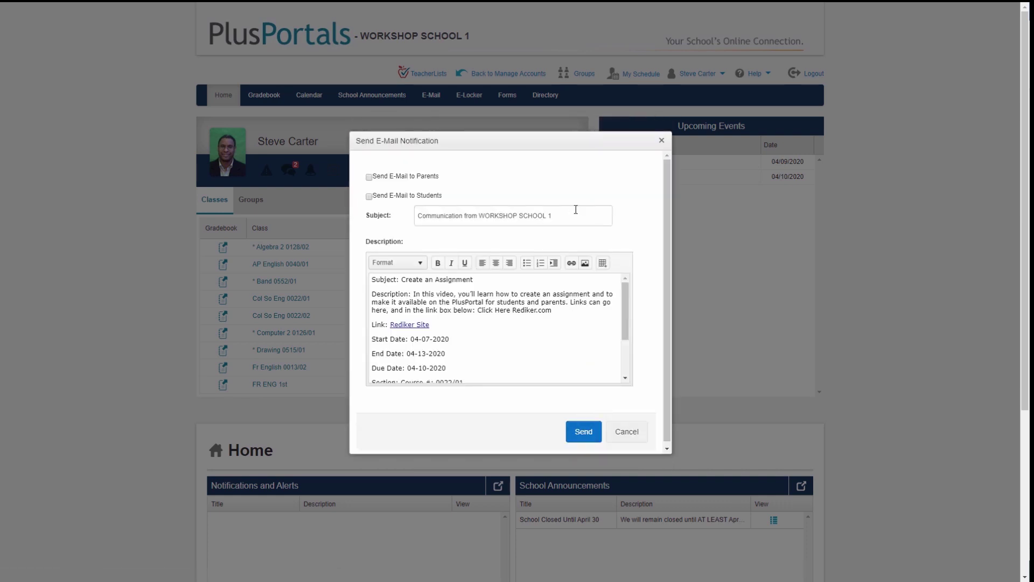
{"action": "type", "text": "C"}
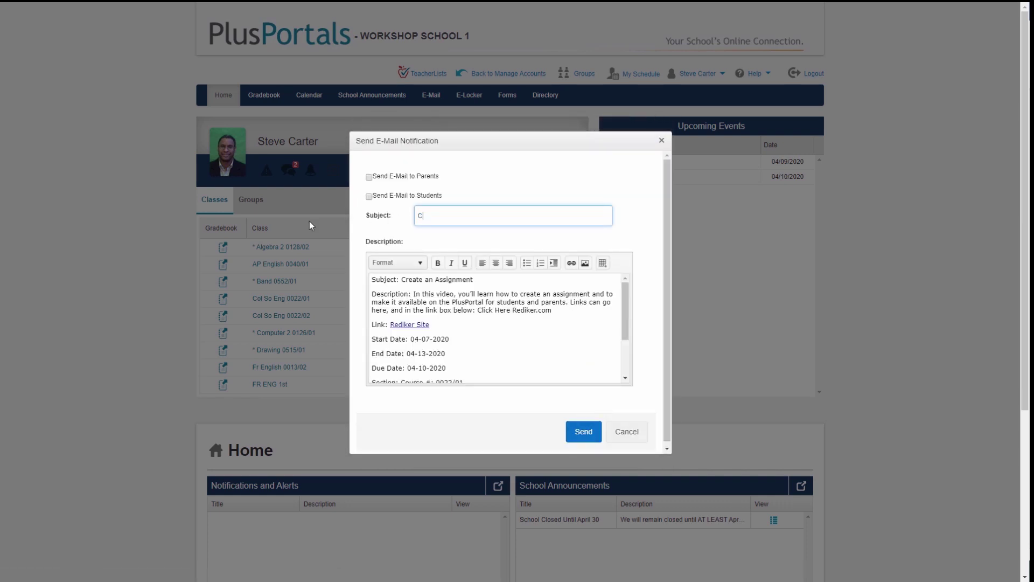
{"action": "type", "text": "reate an assignment"}
Step: Add two line breaks after the teacher line in the notification's description and send it to both parents and students
{"action": "scroll", "coordinate": [494, 357], "scroll_direction": "down", "scroll_amount": 1}
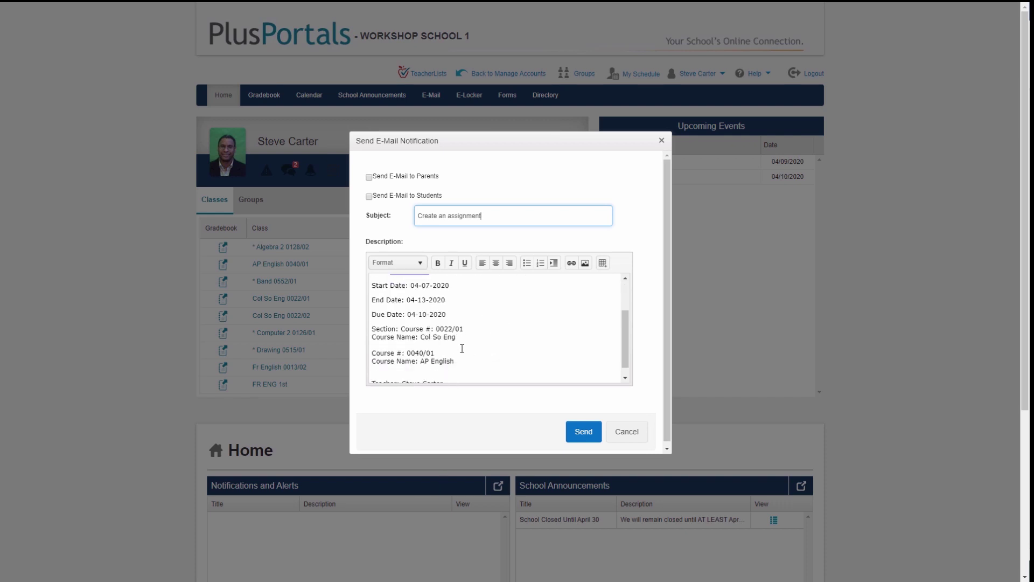
{"action": "scroll", "coordinate": [459, 354], "scroll_direction": "down", "scroll_amount": 1}
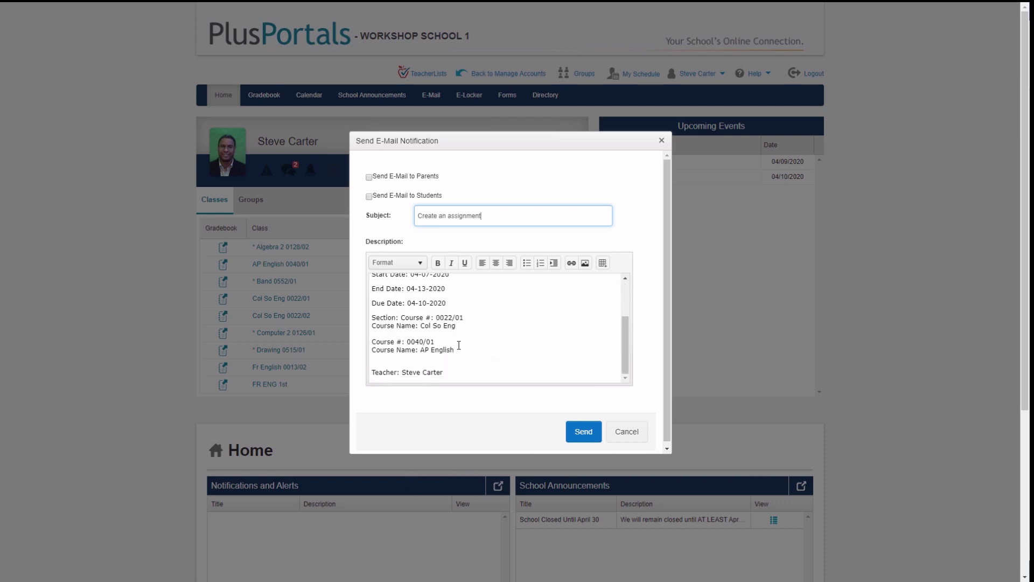
{"action": "left_click", "coordinate": [464, 374]}
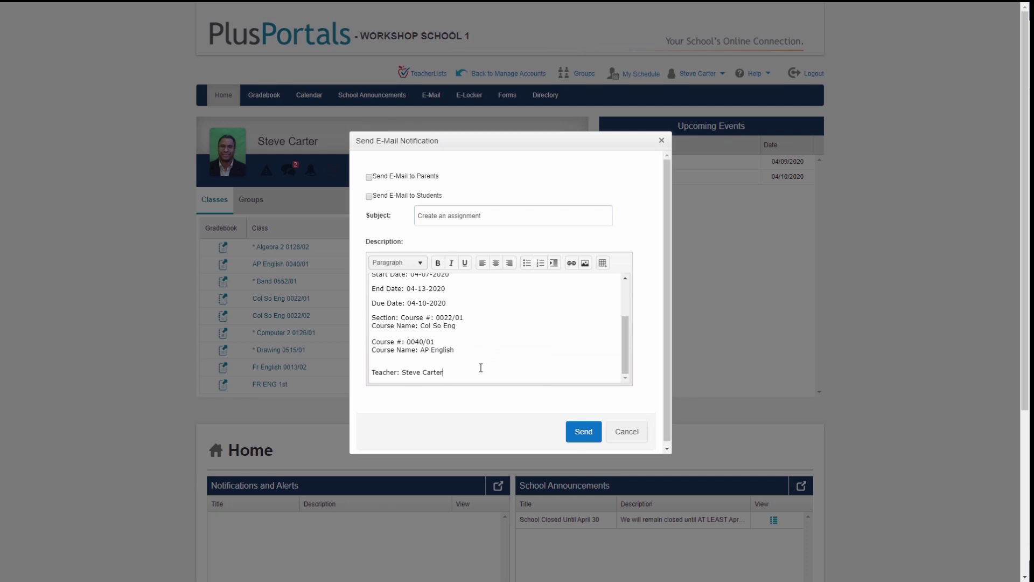
{"action": "key", "text": "Return"}
{"action": "key", "text": "Return"}
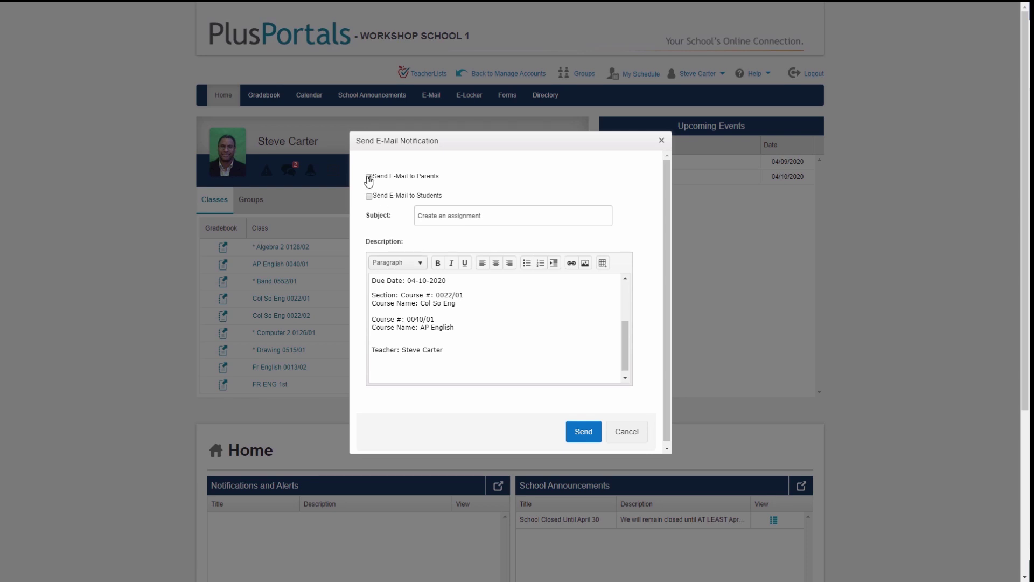
{"action": "left_click", "coordinate": [370, 197]}
{"action": "left_click", "coordinate": [581, 433]}
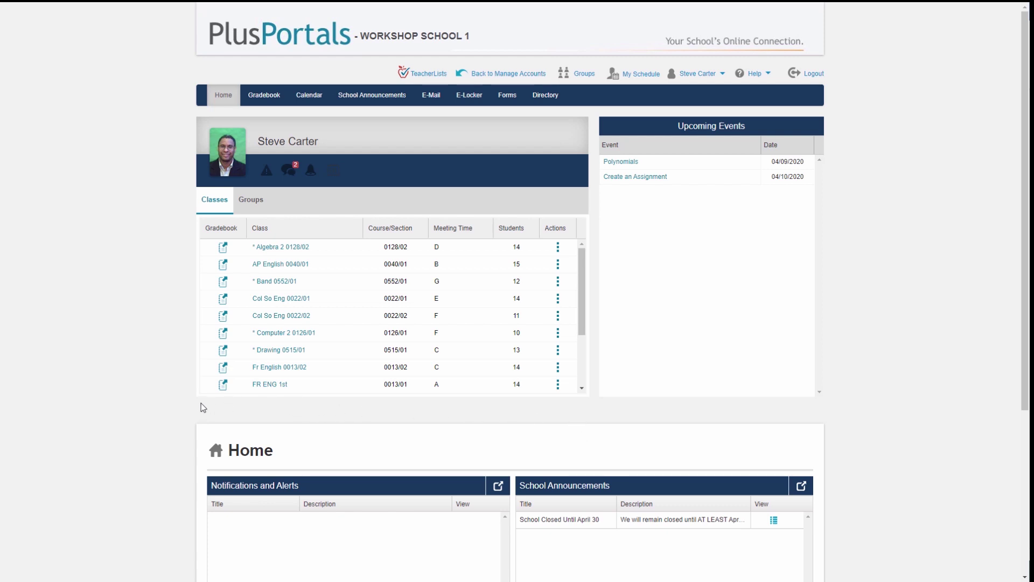
Step: Review the "Create an Assignment" entry and its settings in the AP English 0040/01 class without changing them, and return to the home page
{"action": "left_click", "coordinate": [272, 268]}
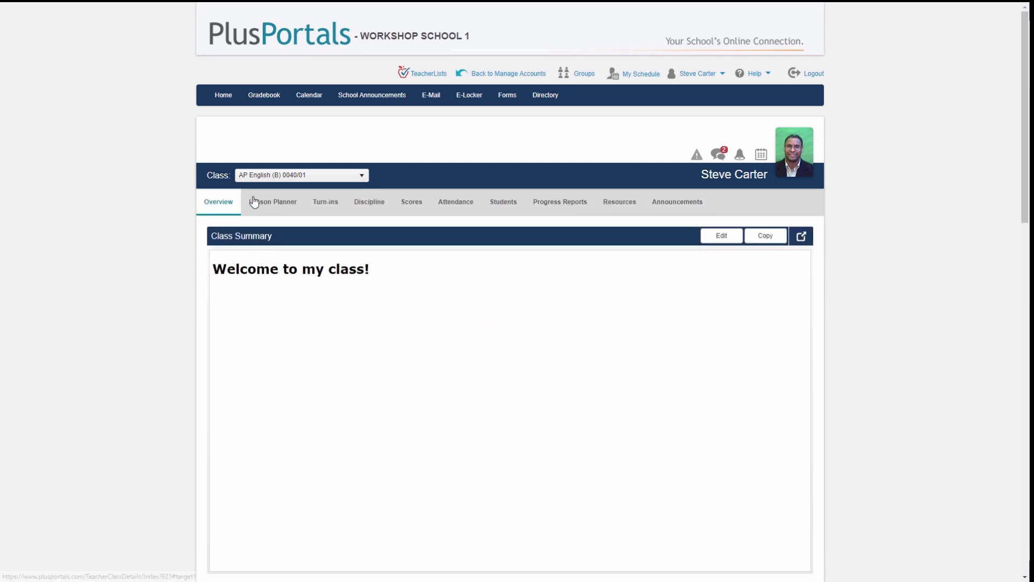
{"action": "scroll", "coordinate": [207, 430], "scroll_direction": "down", "scroll_amount": 1}
{"action": "scroll", "coordinate": [205, 430], "scroll_direction": "down", "scroll_amount": 3}
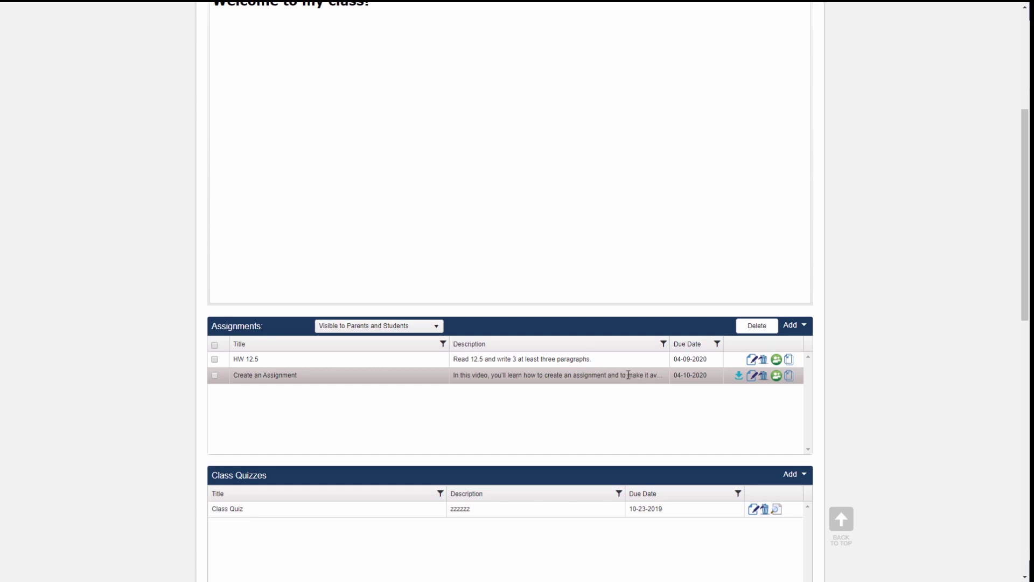
{"action": "left_click", "coordinate": [752, 378]}
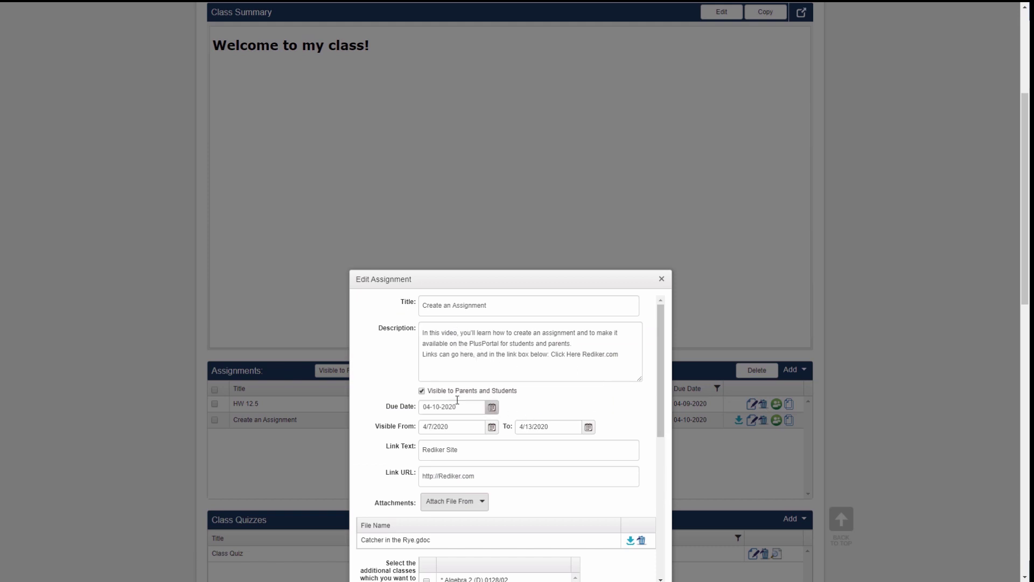
{"action": "left_click_drag", "start_coordinate": [661, 403], "coordinate": [687, 515]}
{"action": "left_click", "coordinate": [662, 279]}
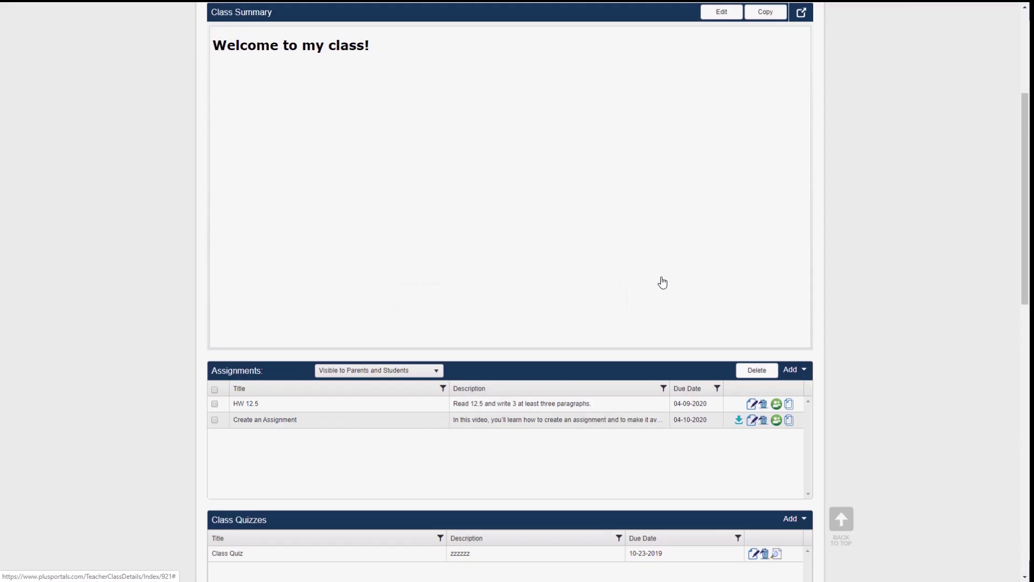
{"action": "scroll", "coordinate": [871, 328], "scroll_direction": "up", "scroll_amount": 5}
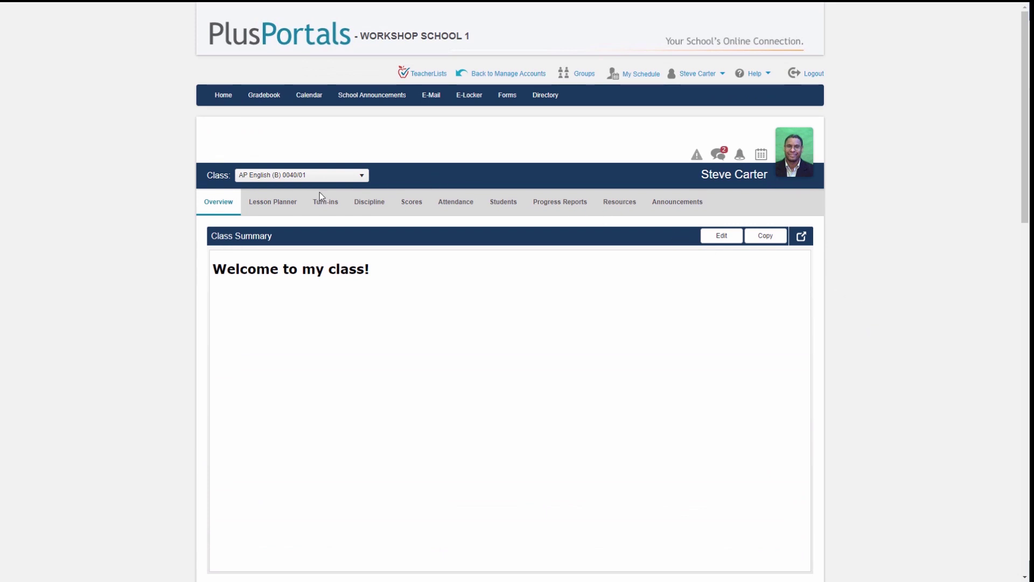
{"action": "left_click", "coordinate": [214, 101]}
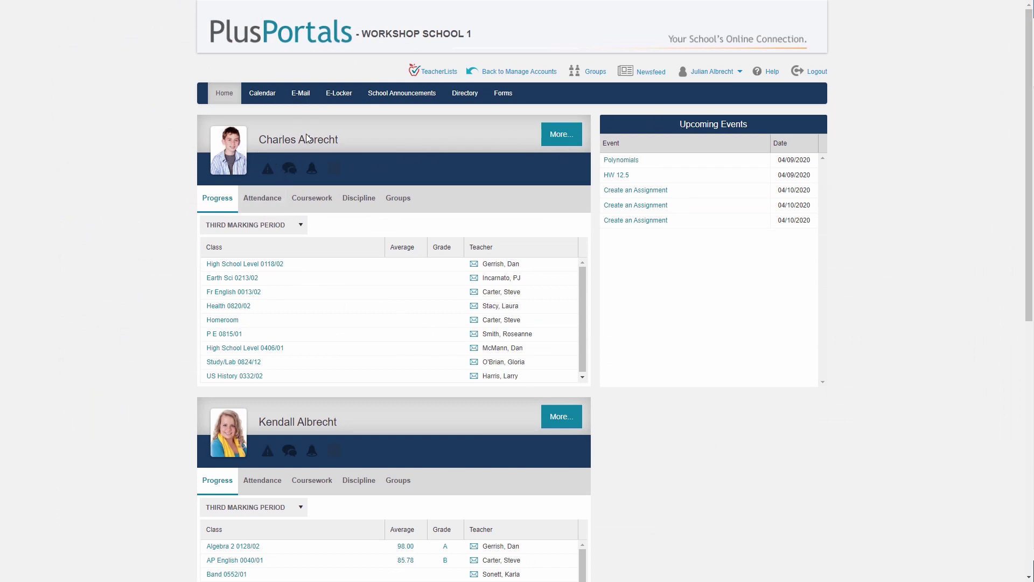
Step: In the parent's portal, open the second child's details page and look through the upcoming coursework
{"action": "scroll", "coordinate": [431, 492], "scroll_direction": "down", "scroll_amount": 4}
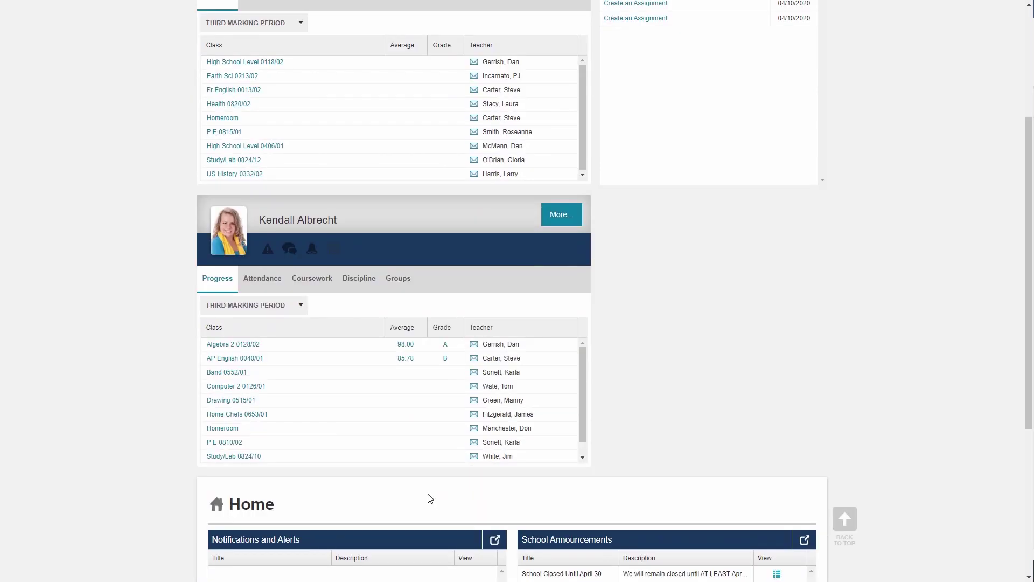
{"action": "scroll", "coordinate": [407, 431], "scroll_direction": "up", "scroll_amount": 5}
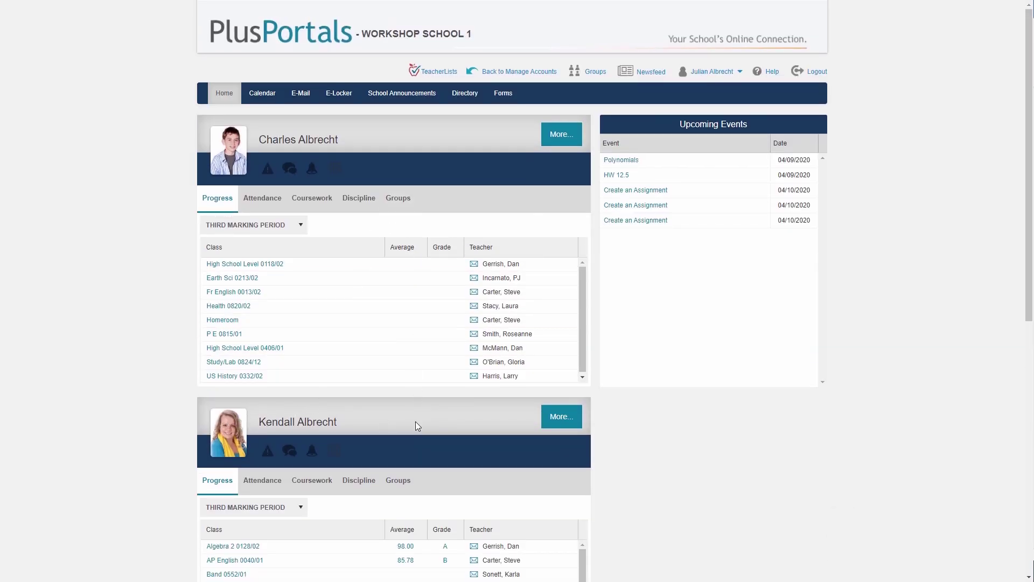
{"action": "left_click", "coordinate": [562, 417]}
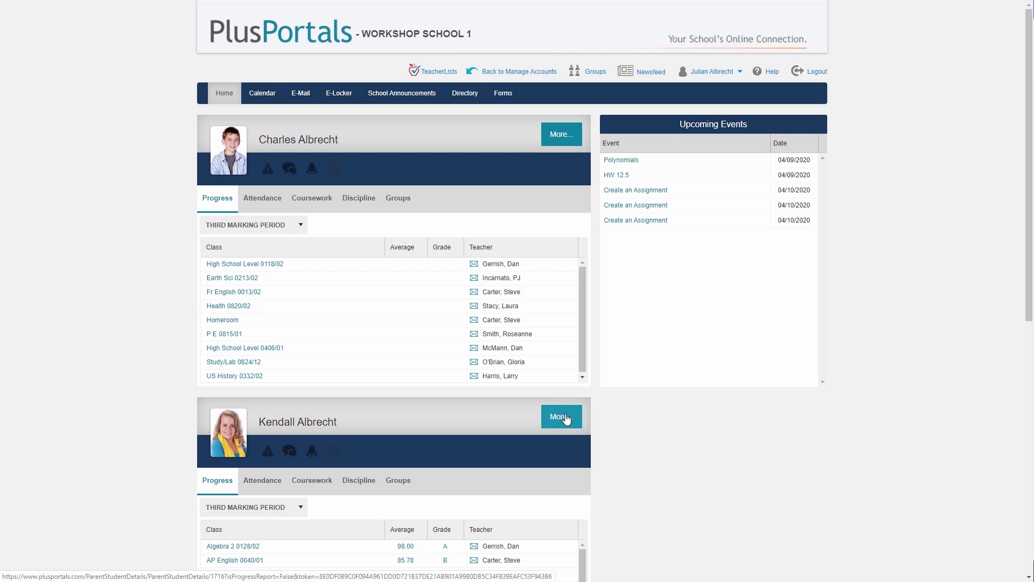
{"action": "scroll", "coordinate": [512, 404], "scroll_direction": "down", "scroll_amount": 2}
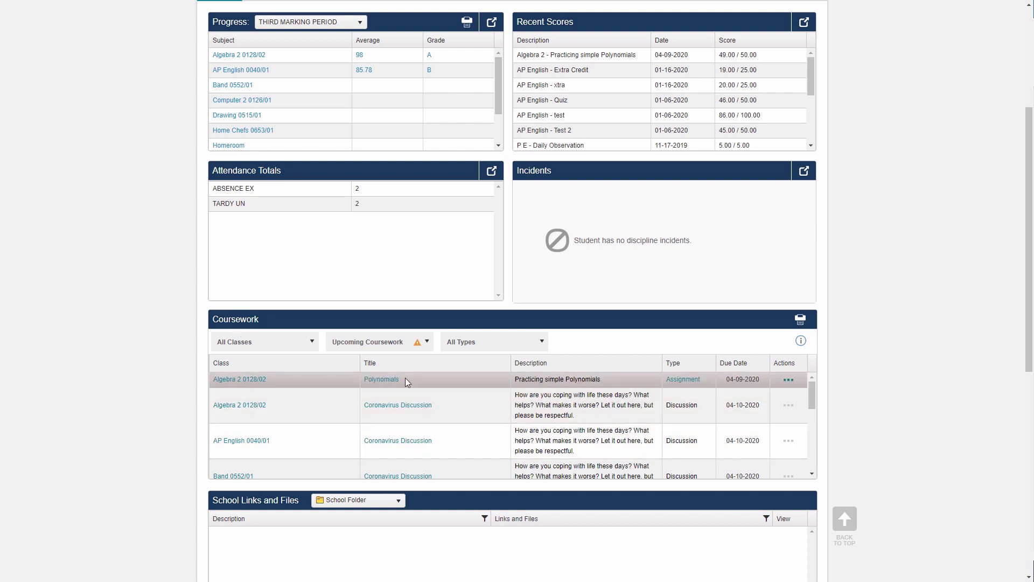
{"action": "scroll", "coordinate": [454, 419], "scroll_direction": "down", "scroll_amount": 5}
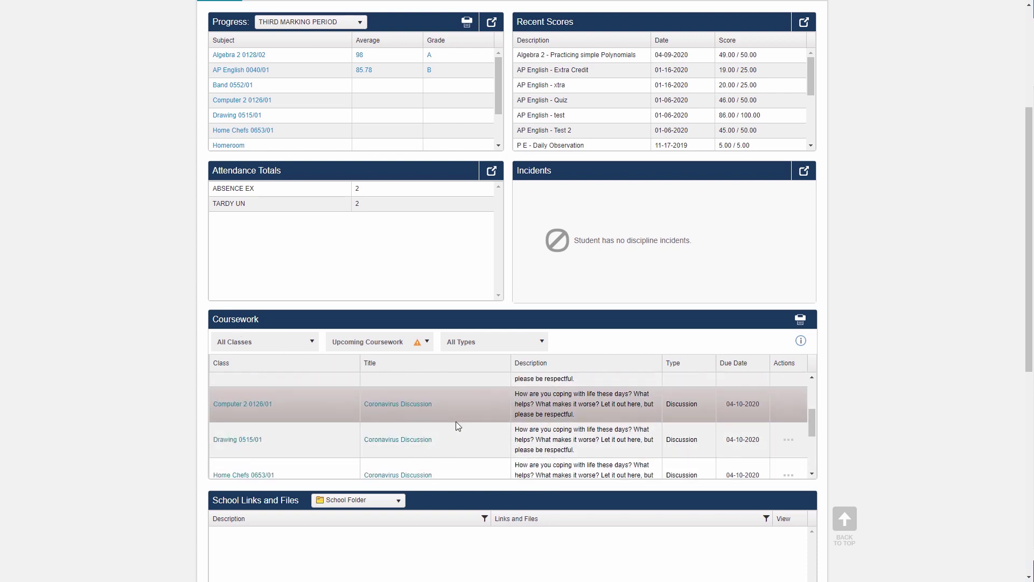
{"action": "scroll", "coordinate": [456, 426], "scroll_direction": "down", "scroll_amount": 1}
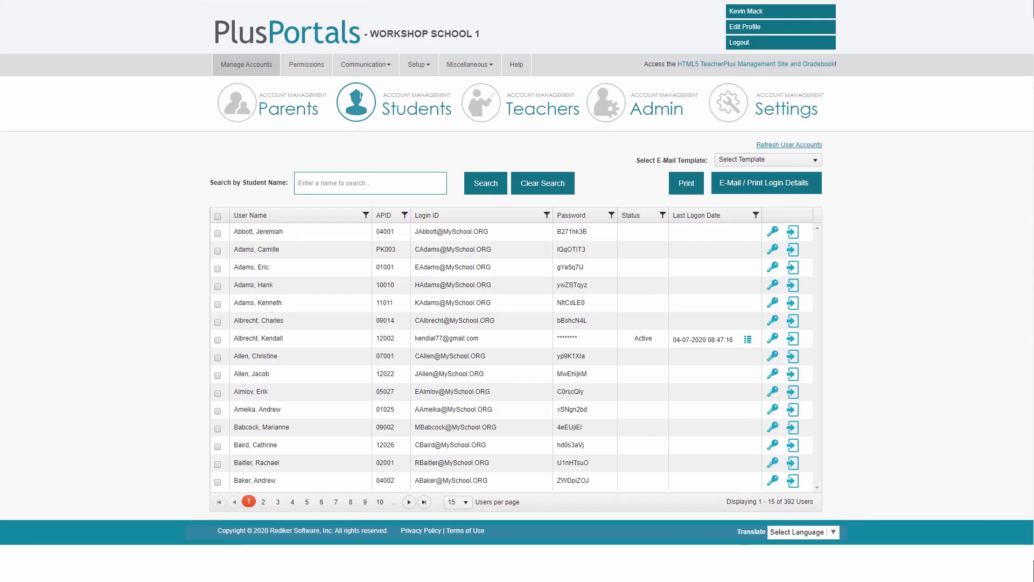
{"action": "left_click", "coordinate": [793, 339]}
{"action": "scroll", "coordinate": [185, 393], "scroll_direction": "down", "scroll_amount": 3}
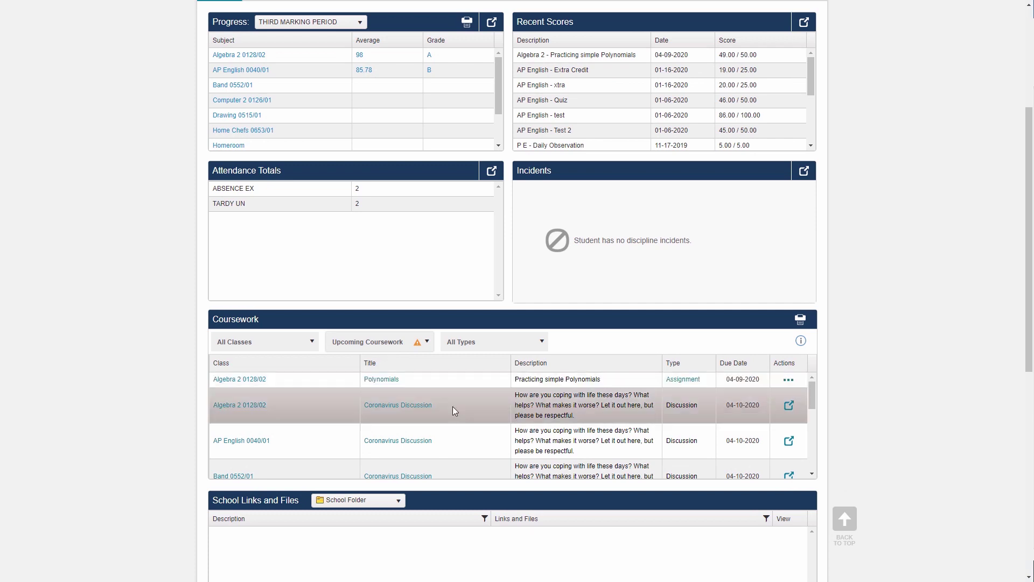
{"action": "scroll", "coordinate": [463, 423], "scroll_direction": "down", "scroll_amount": 3}
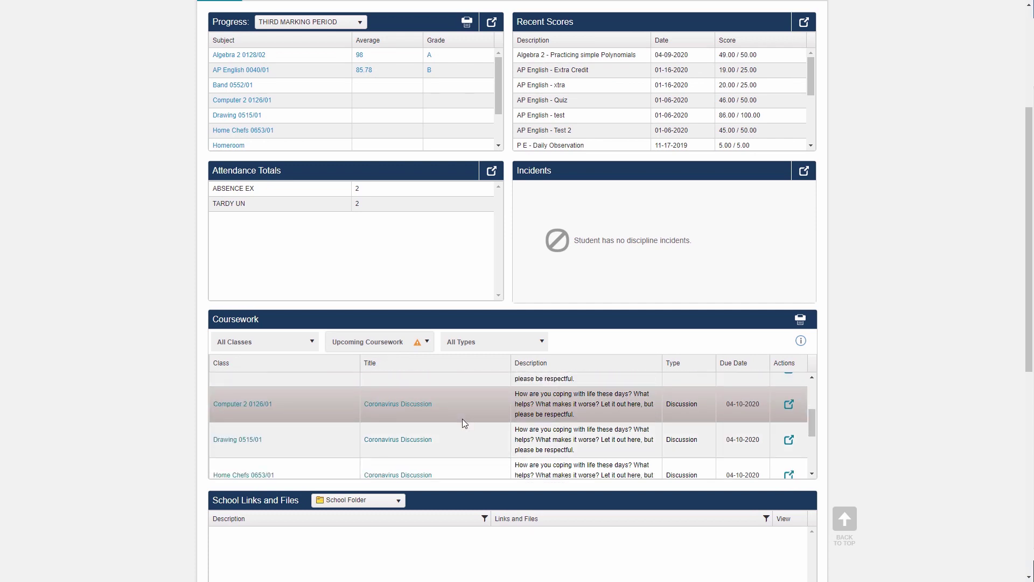
{"action": "scroll", "coordinate": [464, 422], "scroll_direction": "down", "scroll_amount": 5}
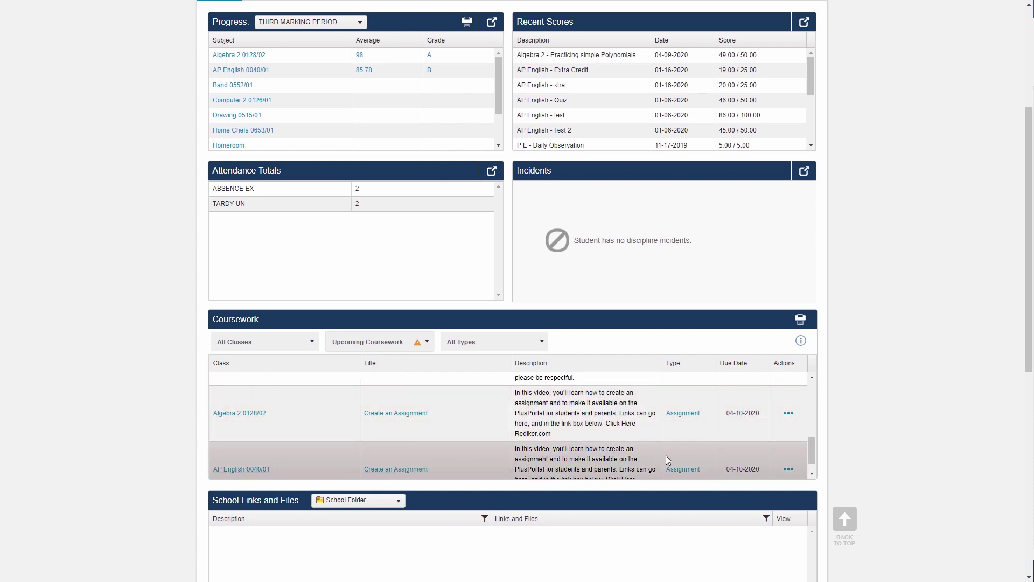
Step: Start a submission for the AP English 0040/01 "Create an Assignment" with the description "I'm done!" and the comment "Question 5 wasn't clear"
{"action": "left_click", "coordinate": [788, 470]}
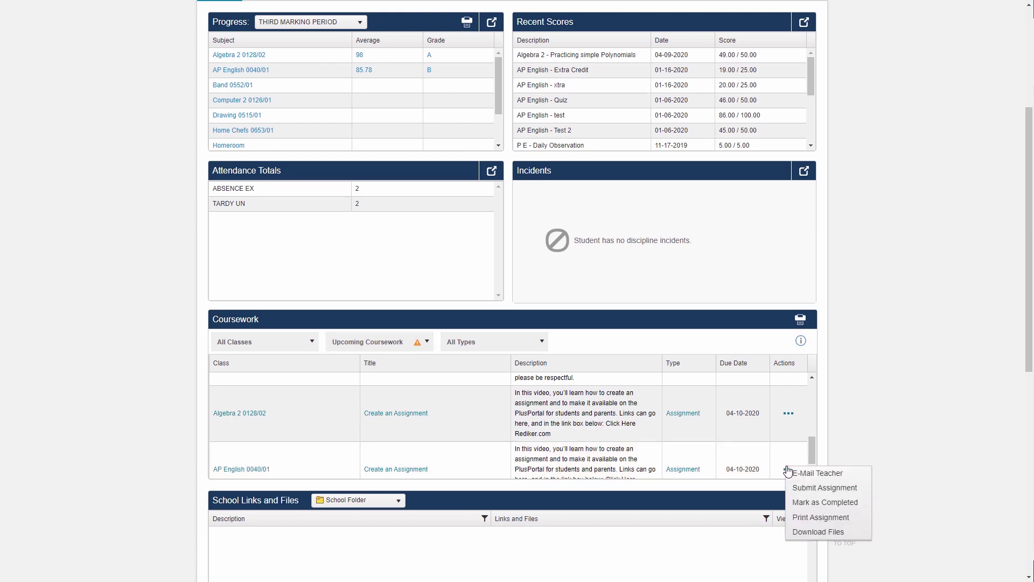
{"action": "left_click", "coordinate": [826, 490]}
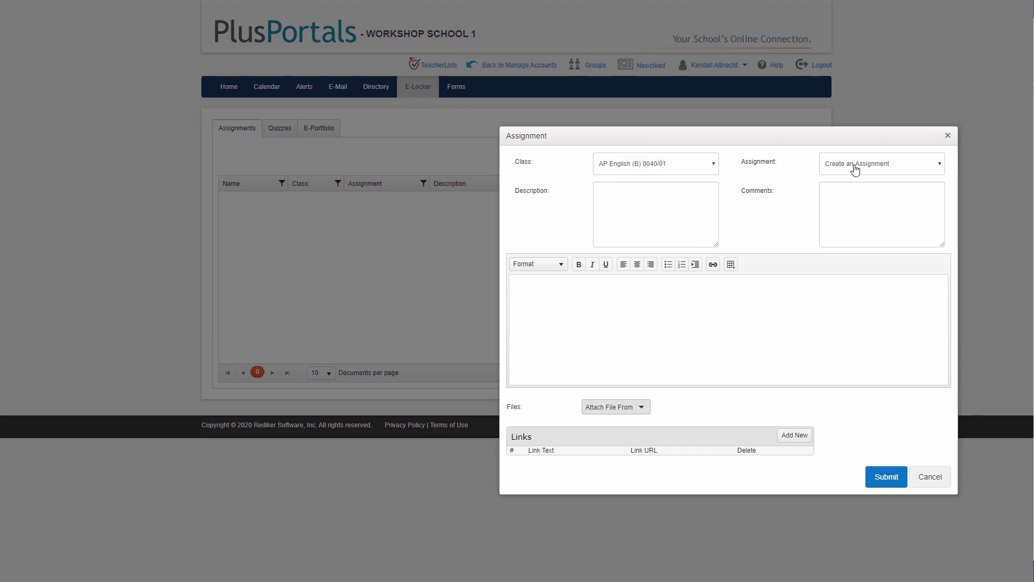
{"action": "left_click", "coordinate": [676, 205]}
{"action": "type", "text": "I'"}
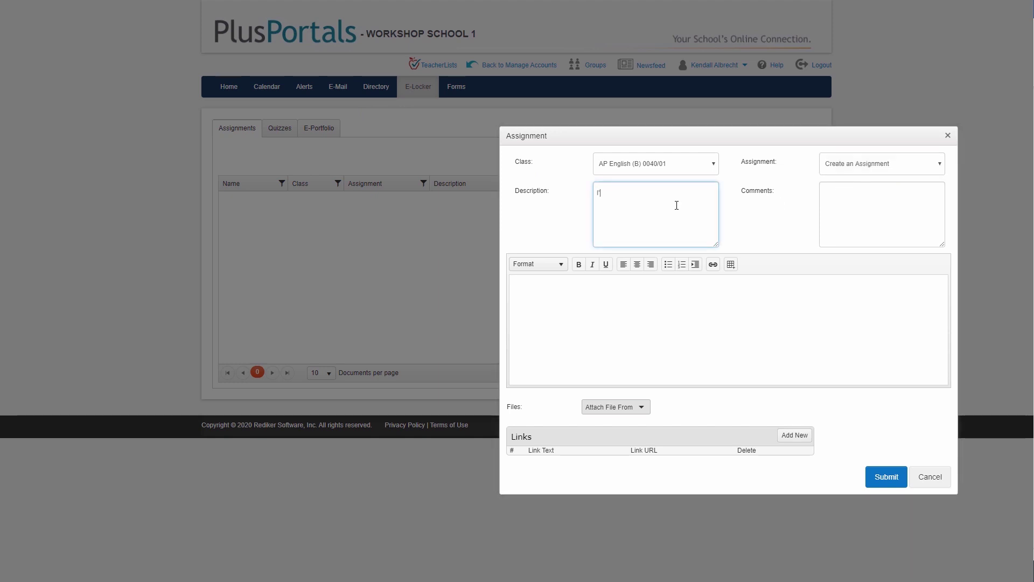
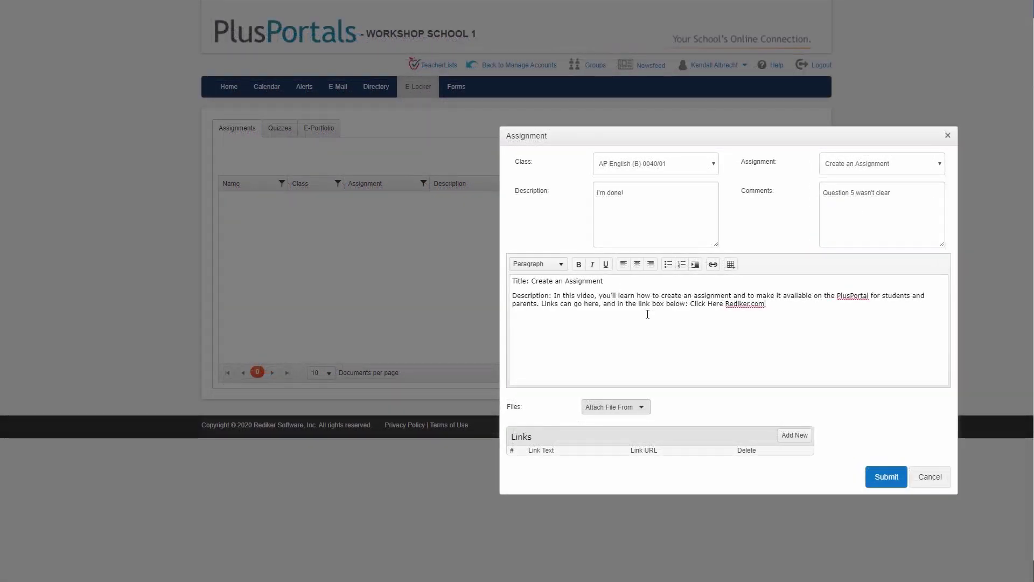
Step: Attach the AP ENG PER 4 HW 12.5 document to the submission from the student's own Google Drive account
{"action": "left_click", "coordinate": [640, 409]}
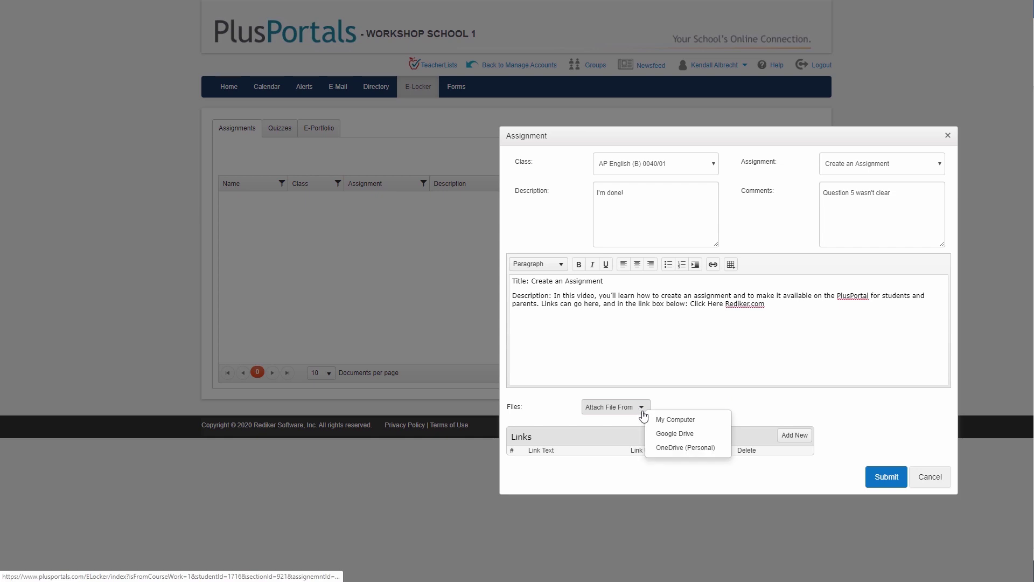
{"action": "left_click", "coordinate": [668, 434]}
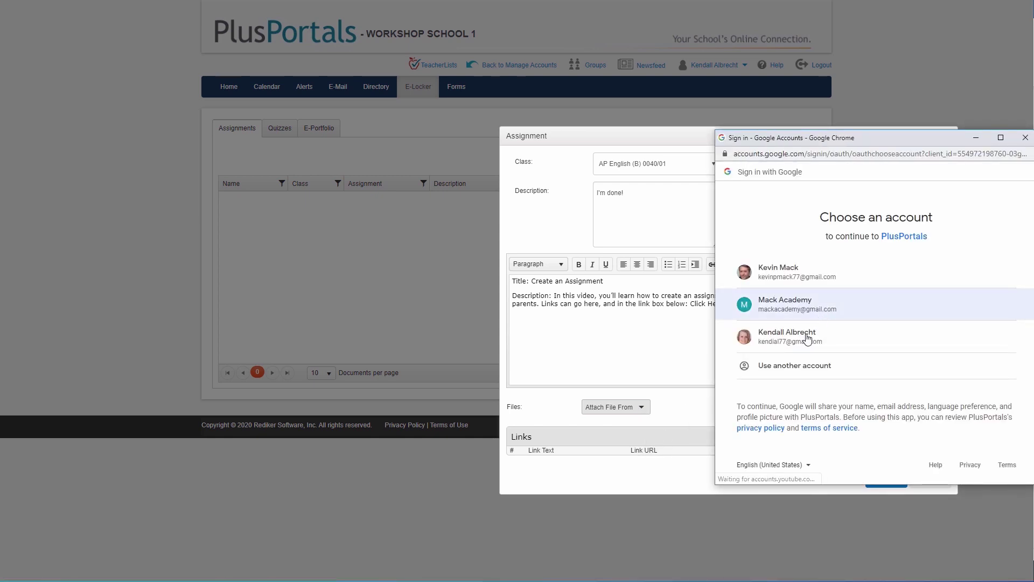
{"action": "left_click", "coordinate": [812, 334]}
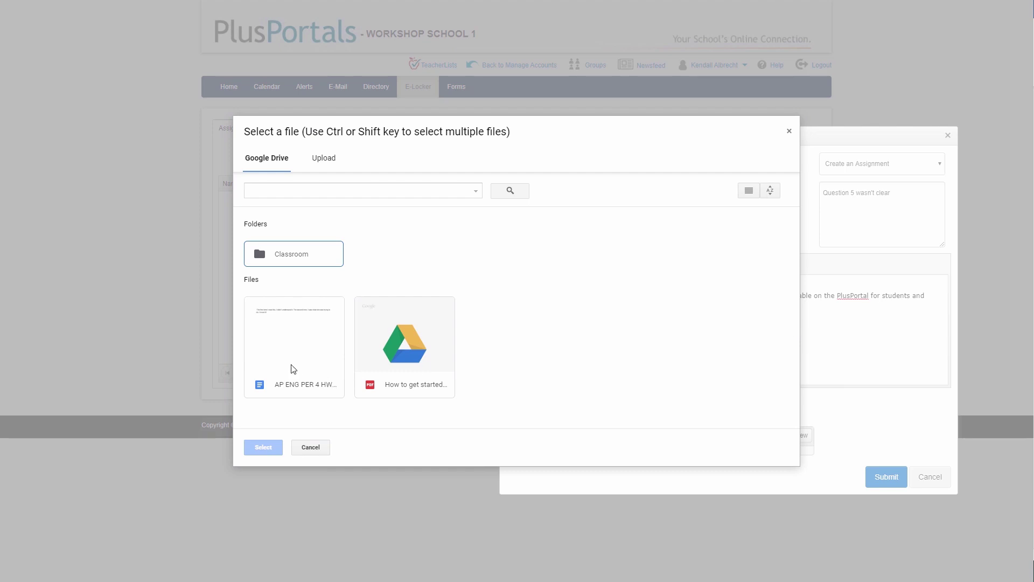
{"action": "left_click", "coordinate": [294, 370]}
{"action": "left_click", "coordinate": [258, 447]}
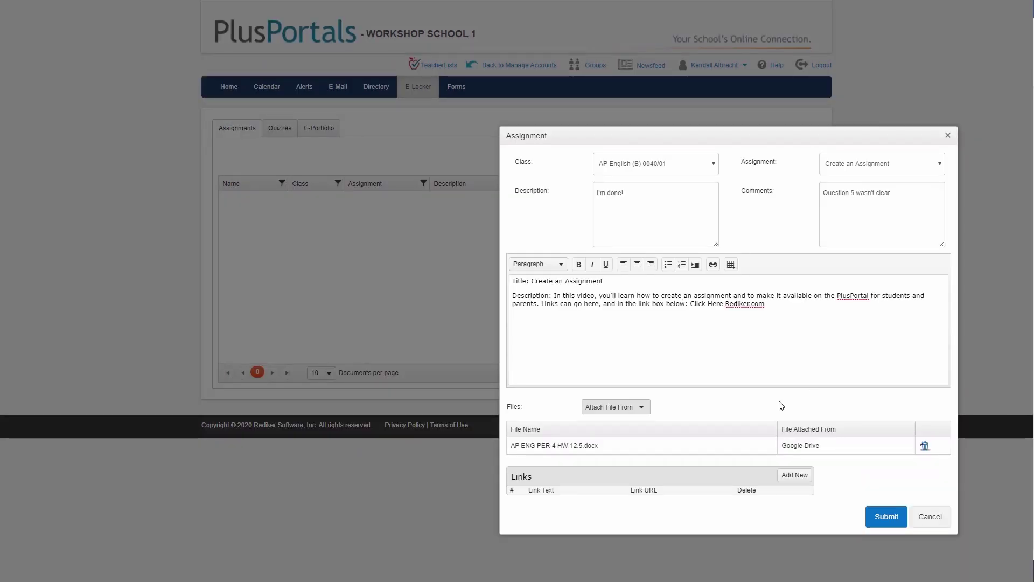
Step: Submit the assignment with the link fields left blank and send the teacher an e-mail saying "Please let me know how I did."
{"action": "left_click", "coordinate": [801, 478]}
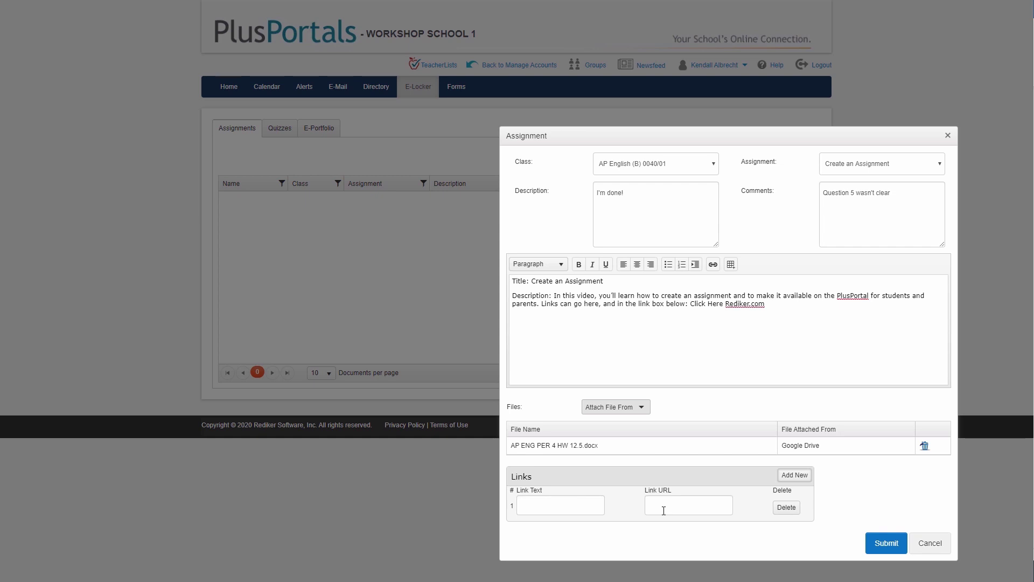
{"action": "left_click", "coordinate": [886, 547]}
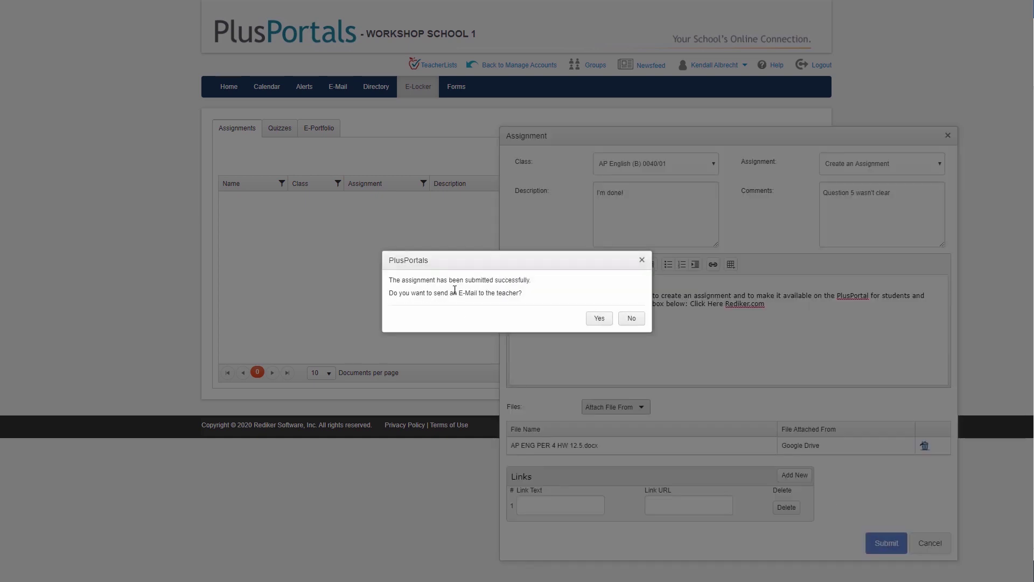
{"action": "left_click", "coordinate": [597, 318]}
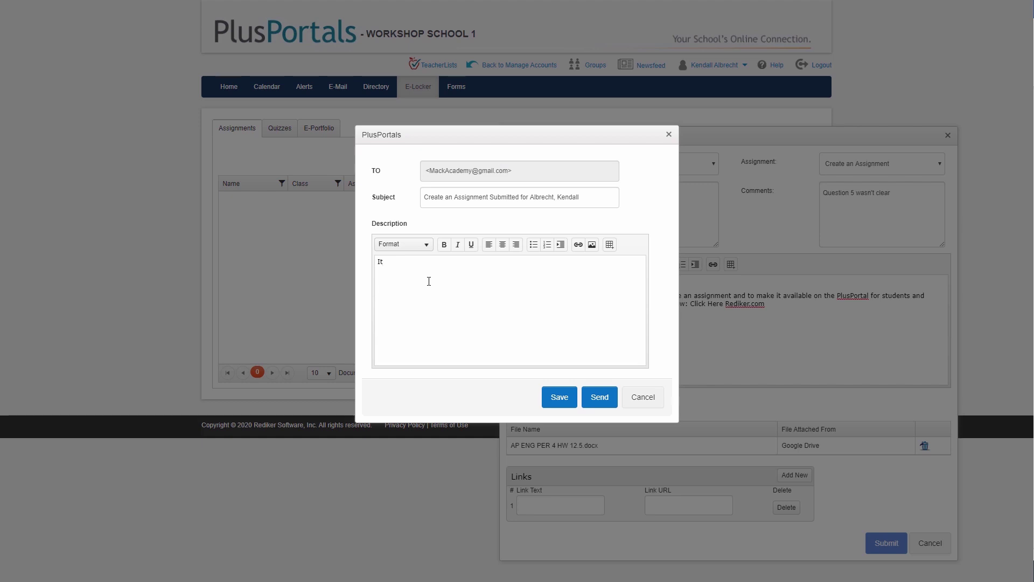
{"action": "type", "text": "ne. Please let me know how I did."}
{"action": "left_click", "coordinate": [599, 399]}
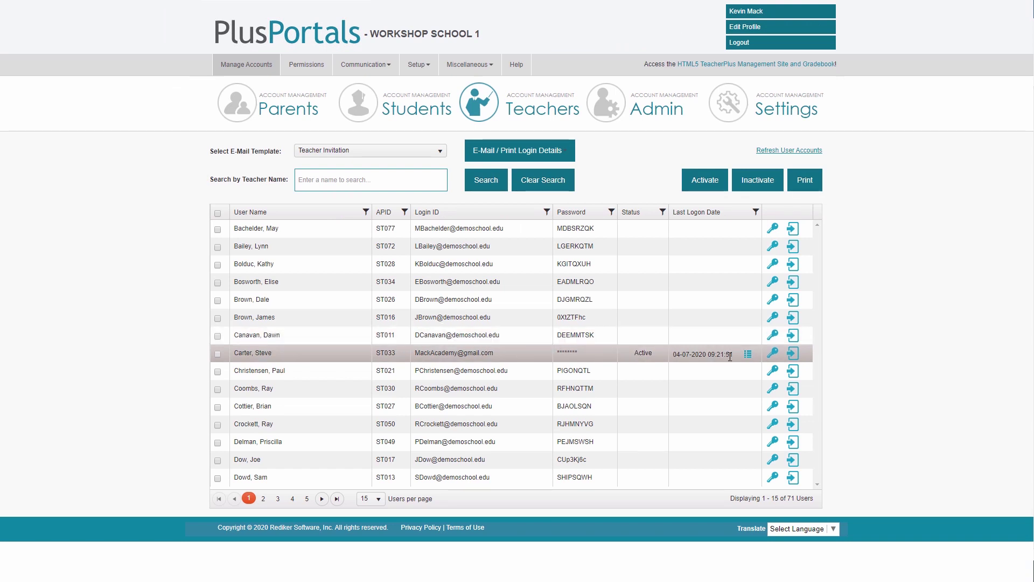
Step: Log in to the active teacher's portal from account management and filter the E-Locker assignments to AP English (B) 0040/01, "Create an Assignment"
{"action": "left_click", "coordinate": [793, 353]}
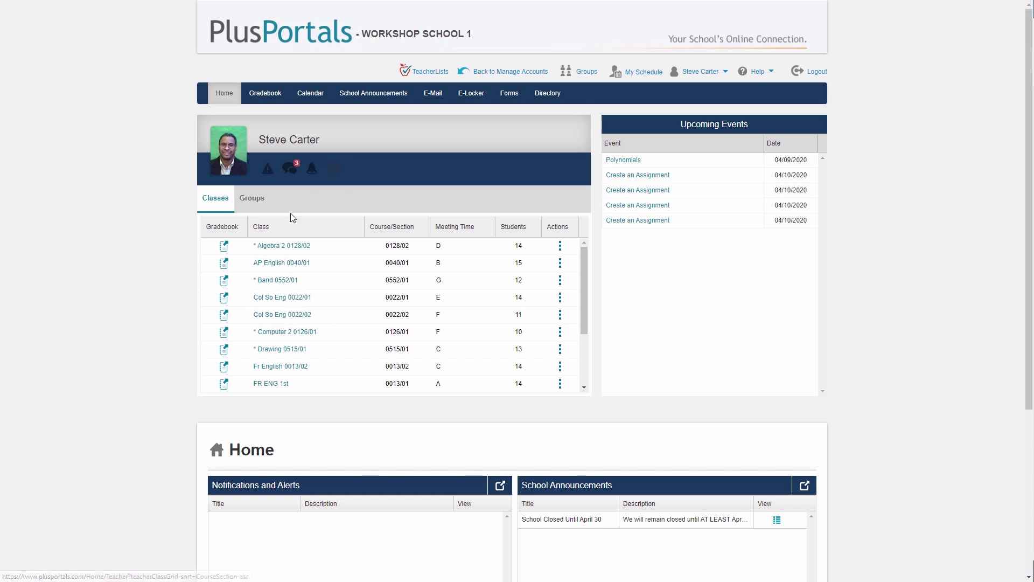
{"action": "left_click", "coordinate": [462, 95]}
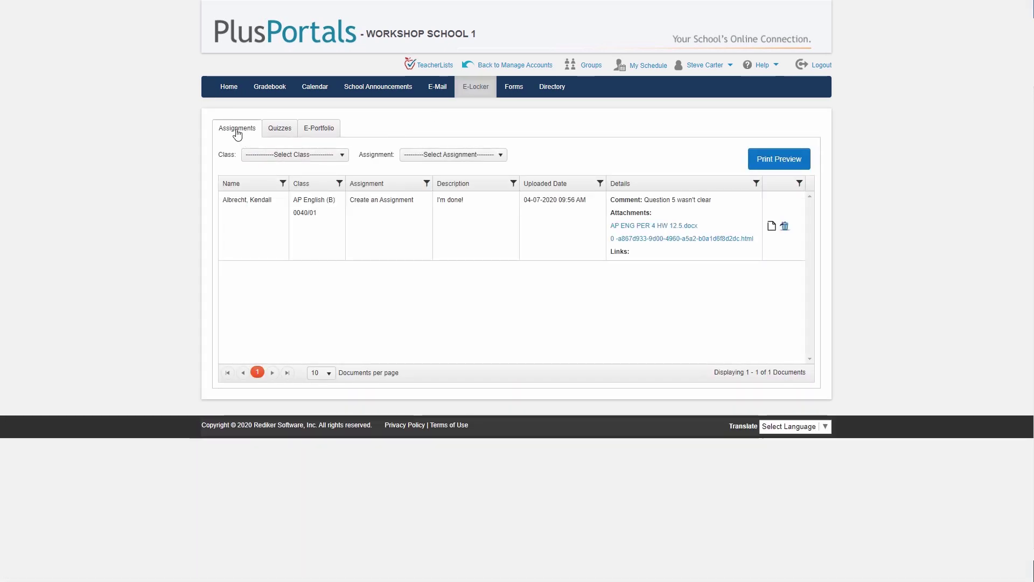
{"action": "left_click", "coordinate": [325, 156]}
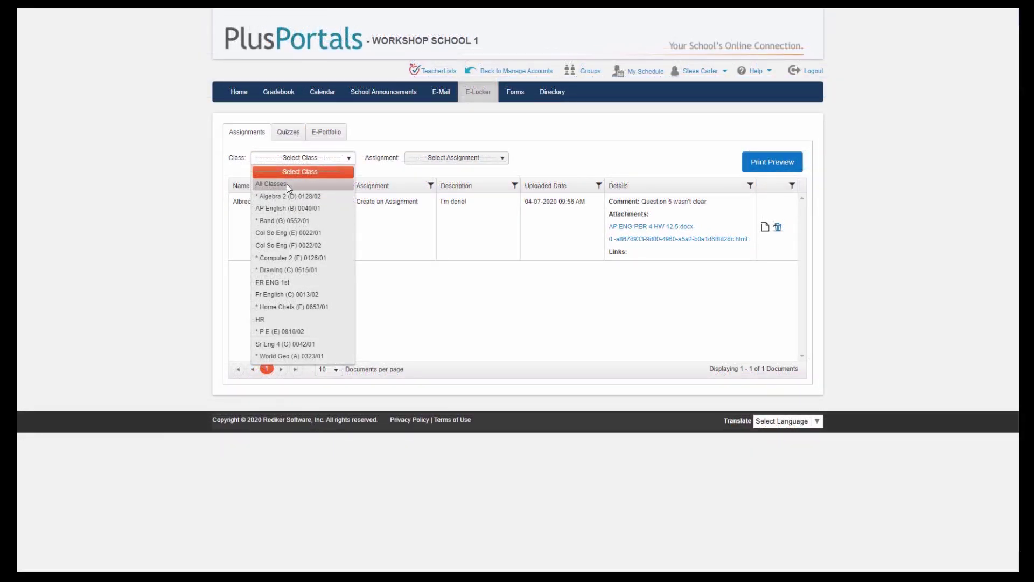
{"action": "left_click", "coordinate": [287, 184]}
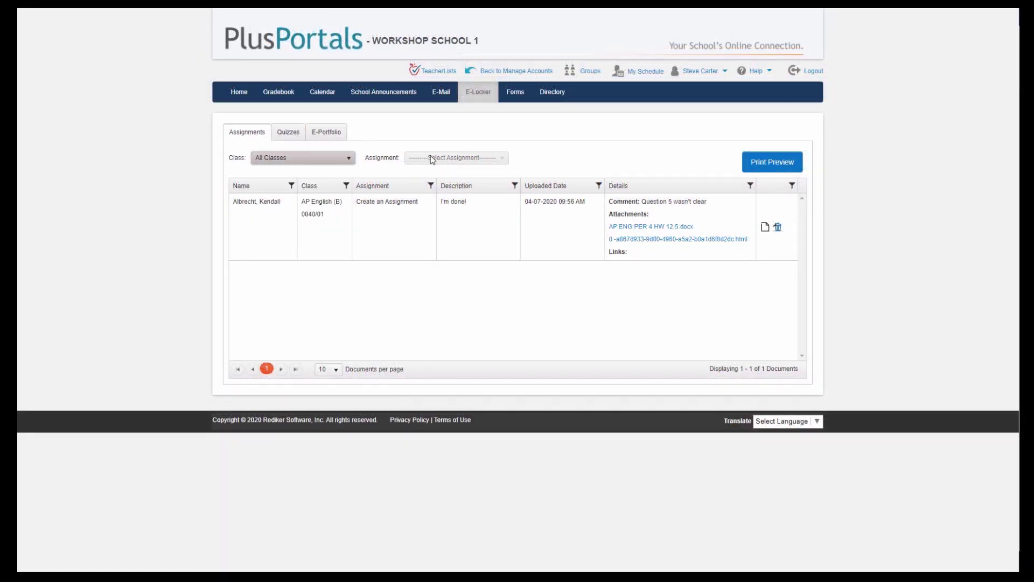
{"action": "left_click", "coordinate": [348, 158]}
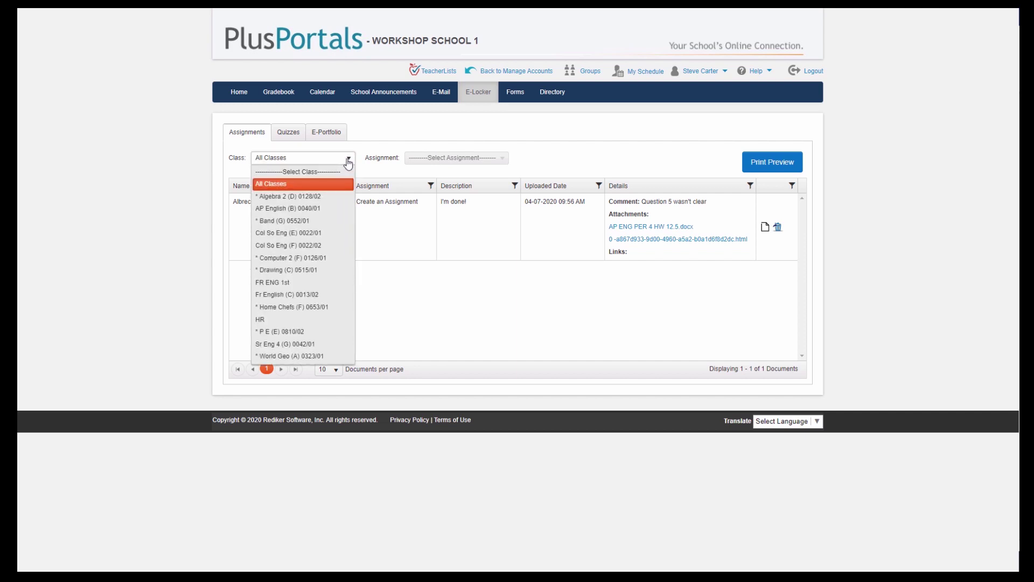
{"action": "left_click", "coordinate": [321, 209]}
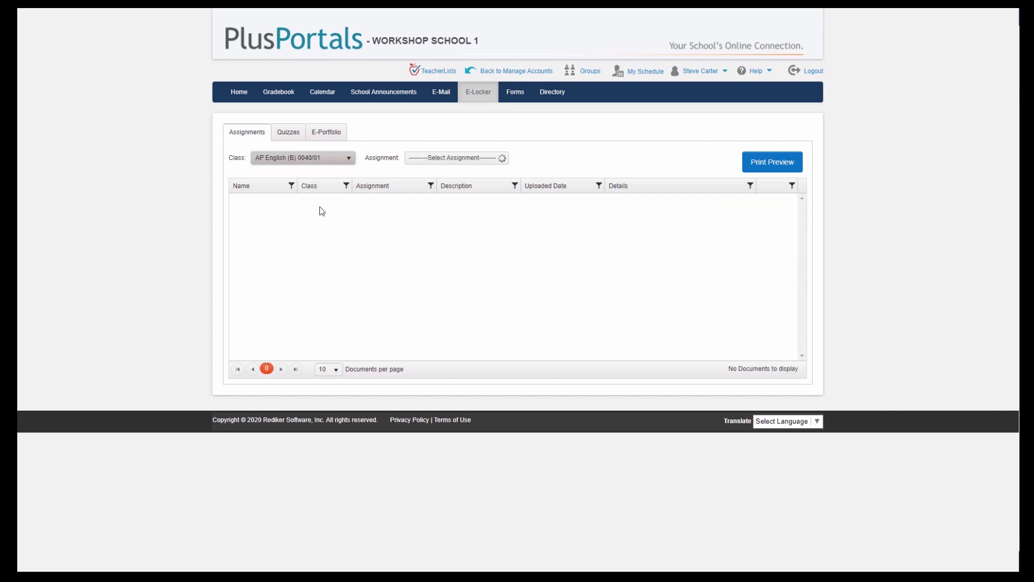
{"action": "left_click", "coordinate": [473, 157]}
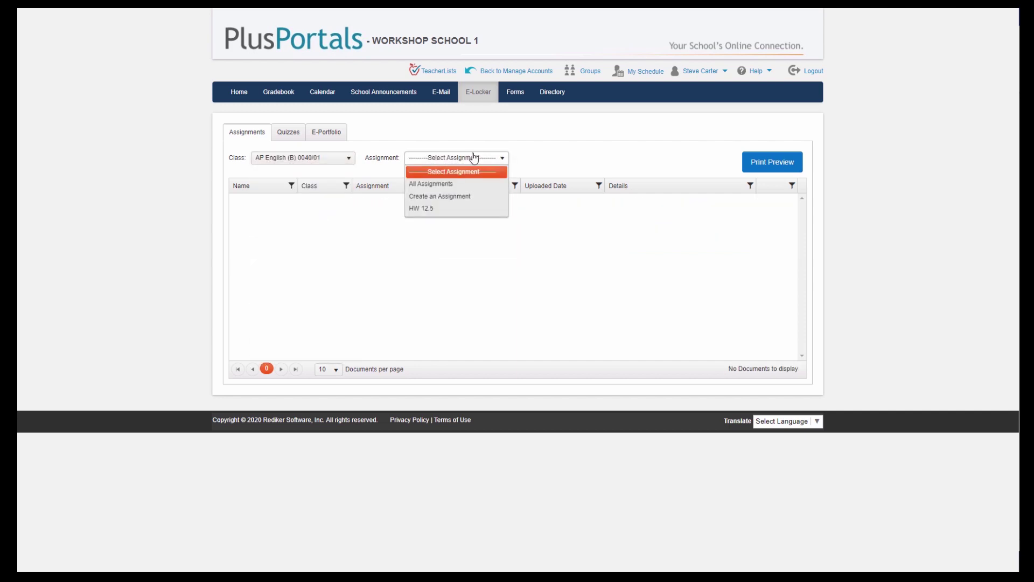
{"action": "left_click", "coordinate": [461, 196]}
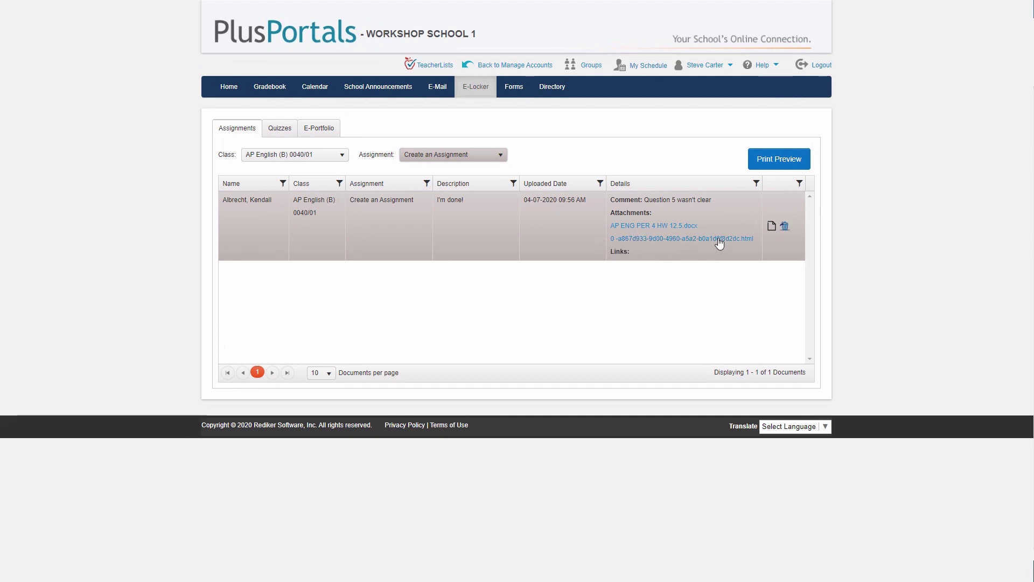
Step: Add the teacher comment "Pretty good. How about adding some more detail?" to the student's "Create an Assignment" submission
{"action": "left_click", "coordinate": [770, 223]}
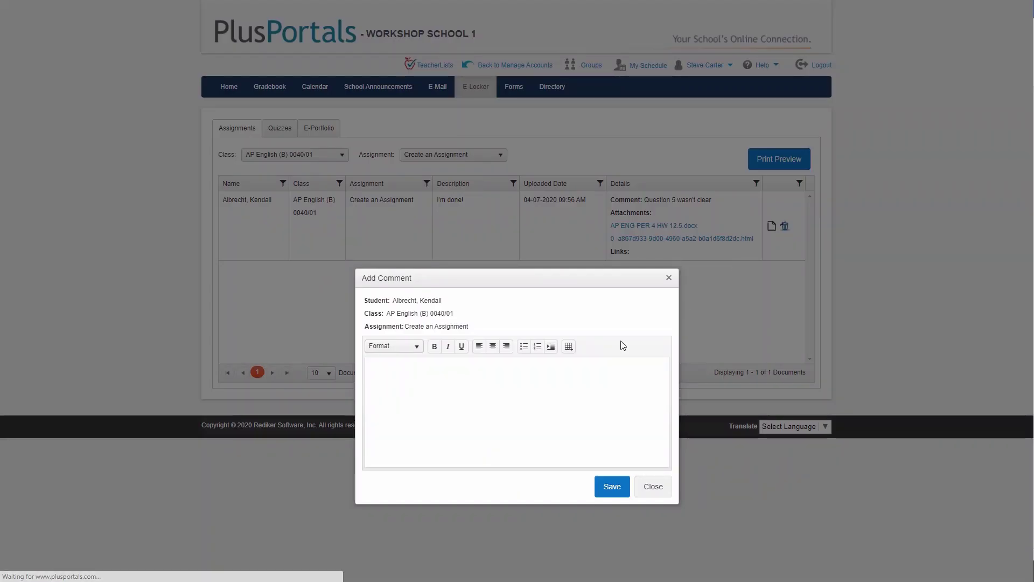
{"action": "type", "text": "Pretty good"}
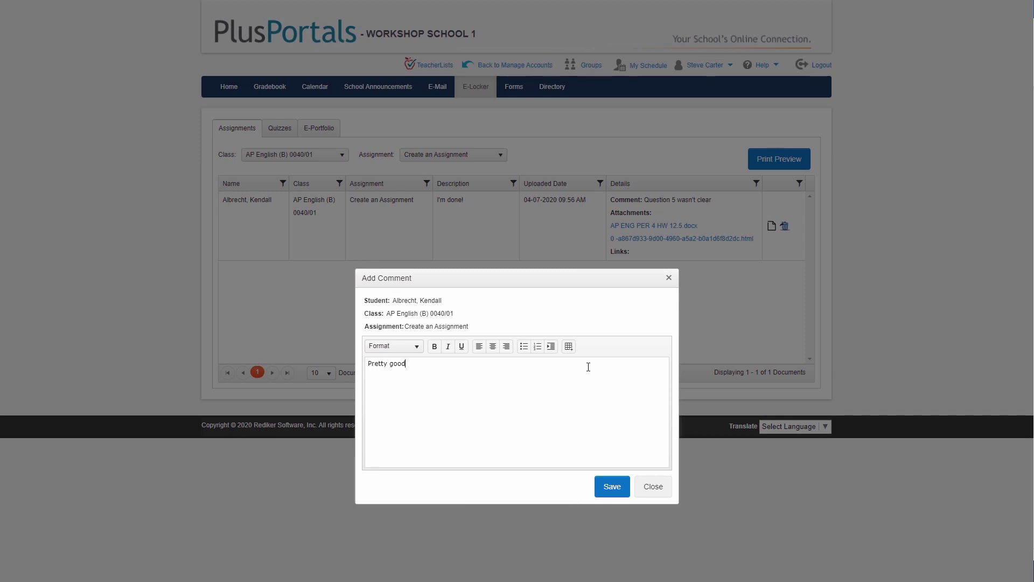
{"action": "type", "text": ". How about adding some more detai"}
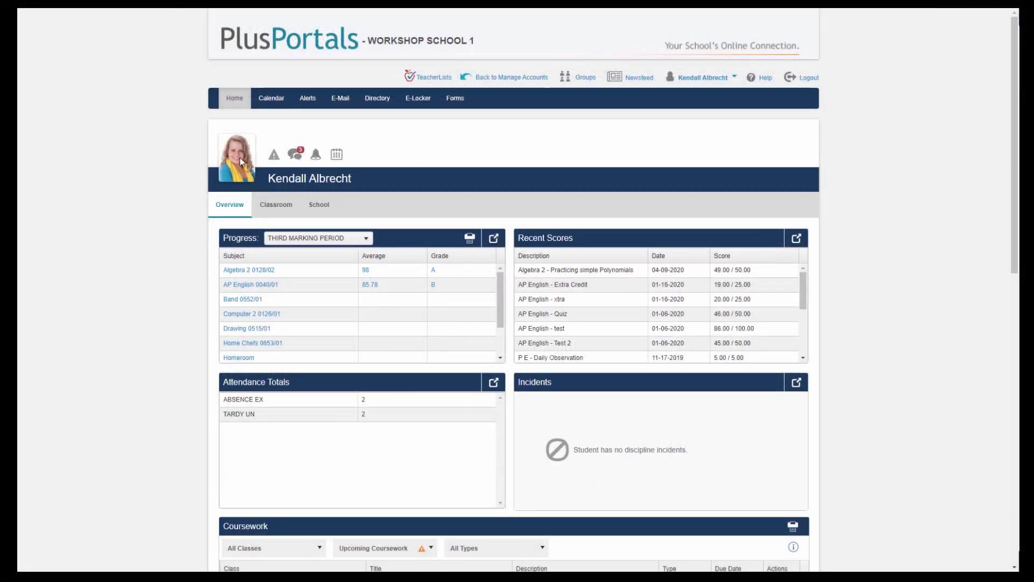
Step: In the student's portal, read the teacher's comment on the "Create an Assignment" submission in the E-Locker and close it
{"action": "left_click", "coordinate": [423, 102]}
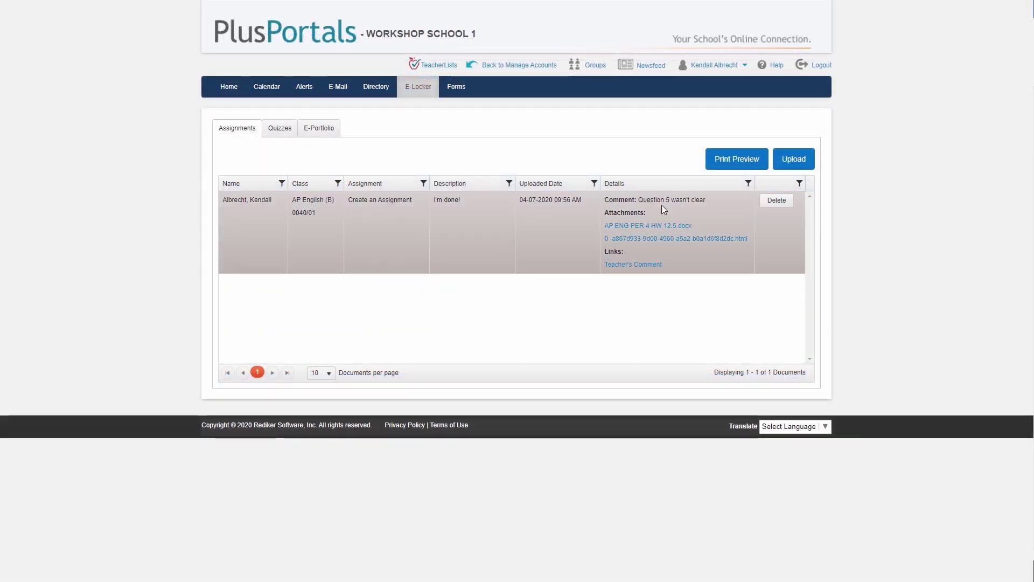
{"action": "left_click", "coordinate": [631, 266]}
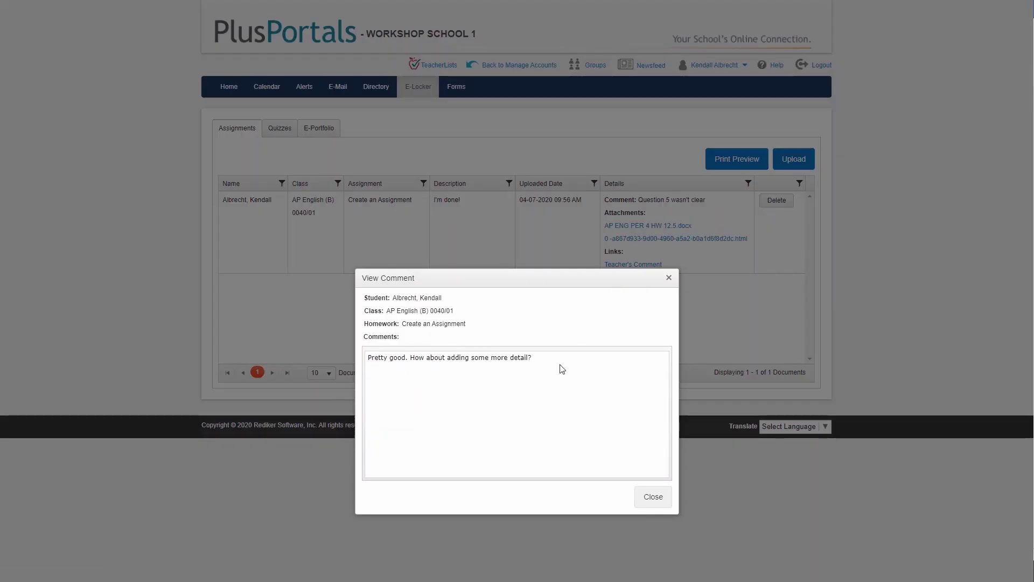
{"action": "left_click", "coordinate": [653, 498]}
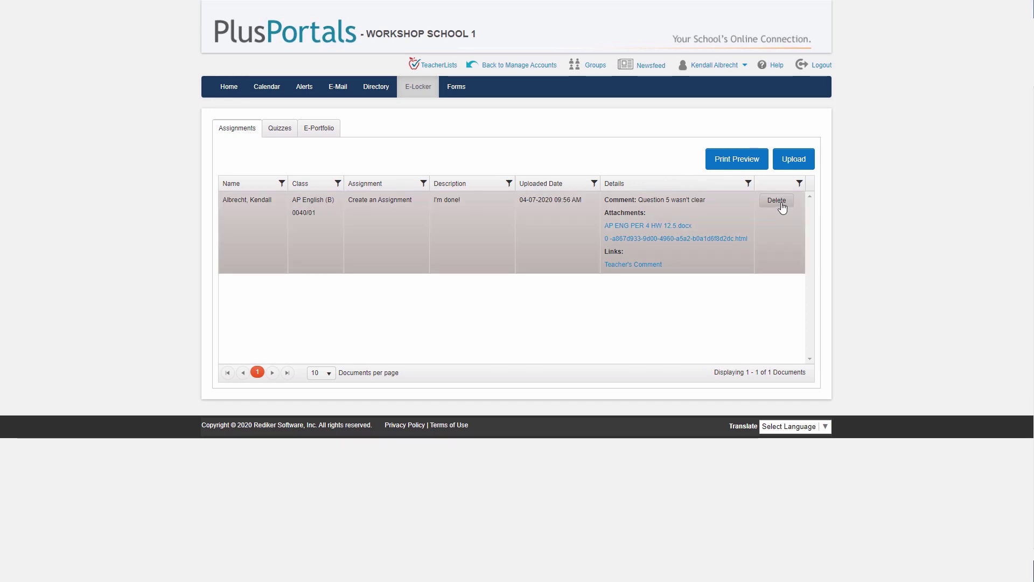
Step: Submit another AP English (B) 0040/01 "Create an Assignment" upload with the description "ver 2" and the text "blah", without e-mailing the teacher
{"action": "left_click", "coordinate": [796, 163]}
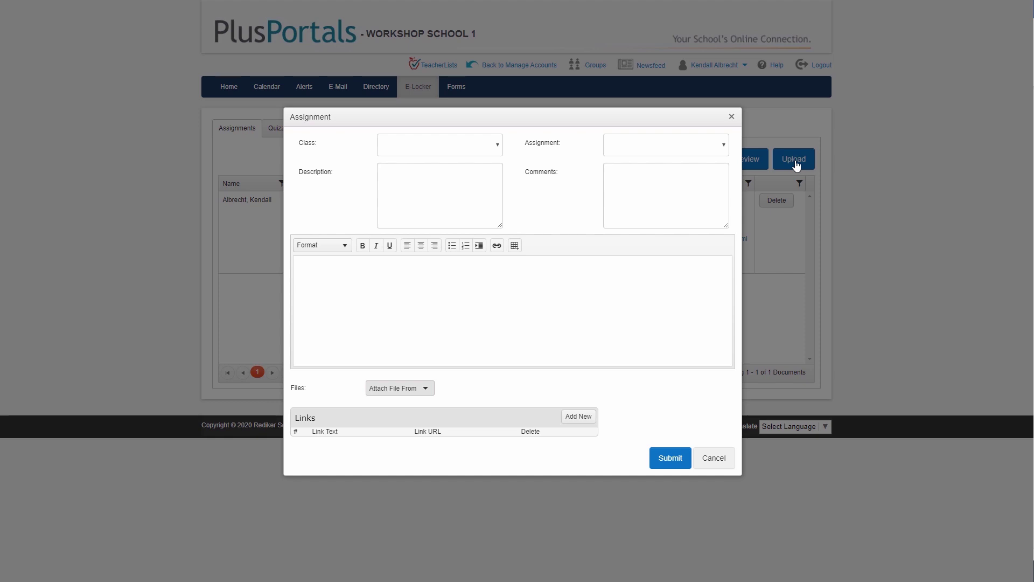
{"action": "left_click", "coordinate": [496, 150]}
{"action": "left_click", "coordinate": [454, 199]}
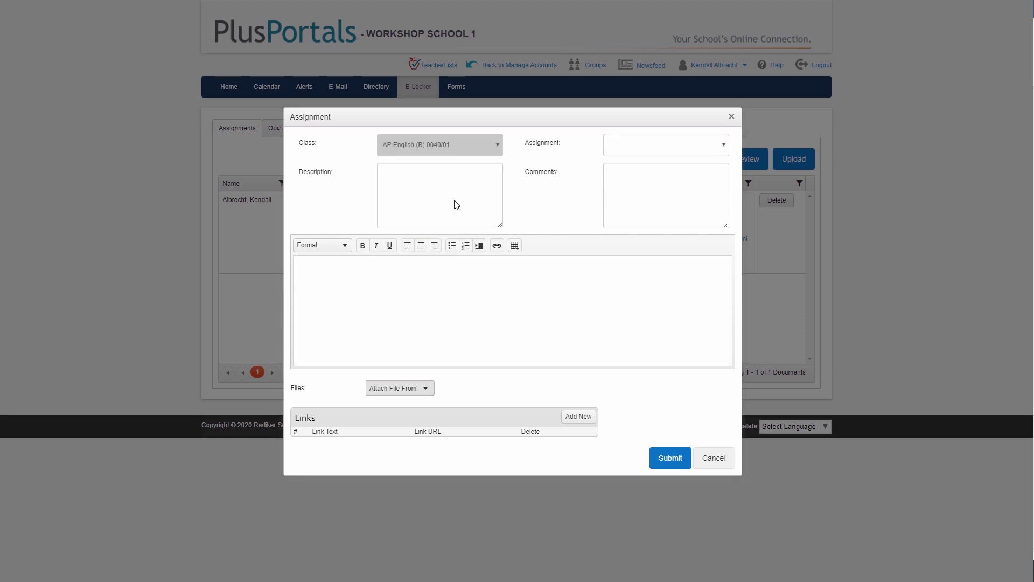
{"action": "left_click", "coordinate": [683, 144]}
{"action": "left_click", "coordinate": [680, 185]}
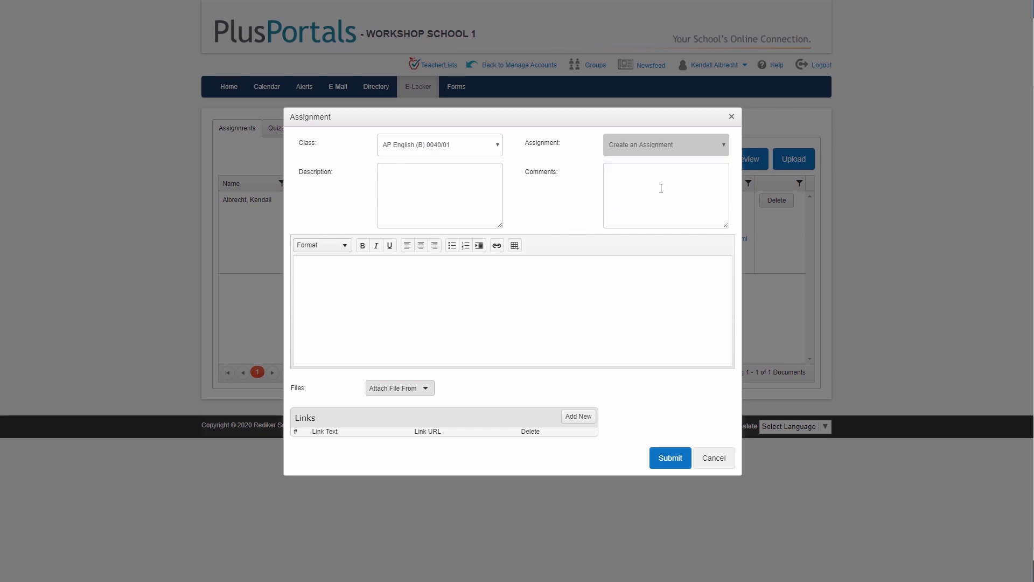
{"action": "left_click", "coordinate": [494, 199]}
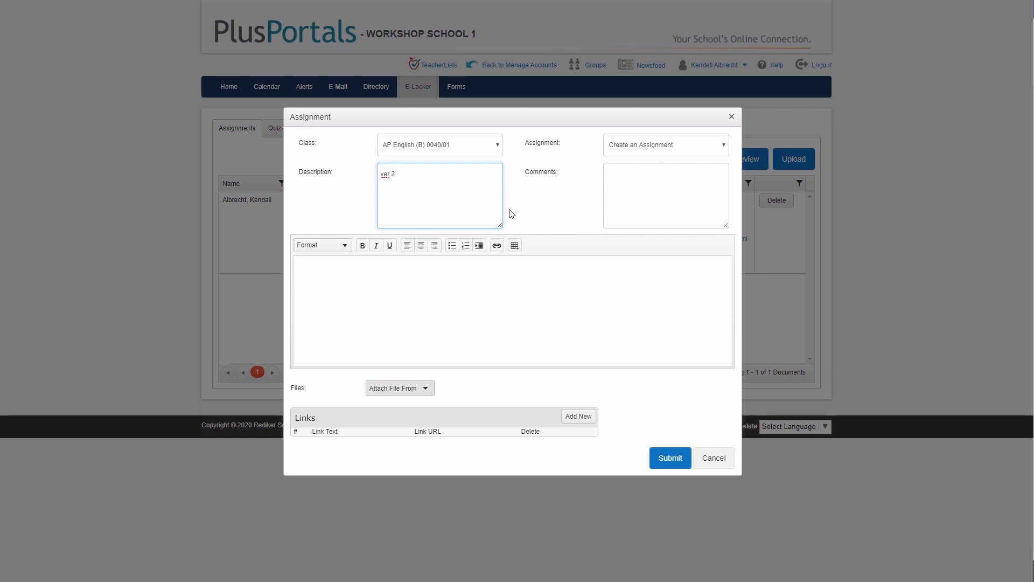
{"action": "left_click", "coordinate": [617, 177]}
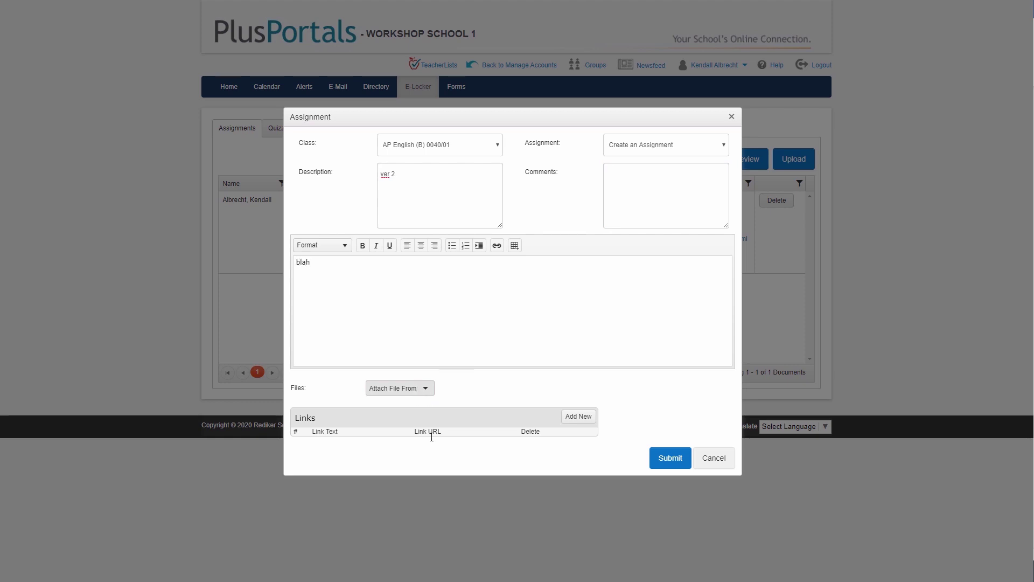
{"action": "left_click", "coordinate": [676, 458]}
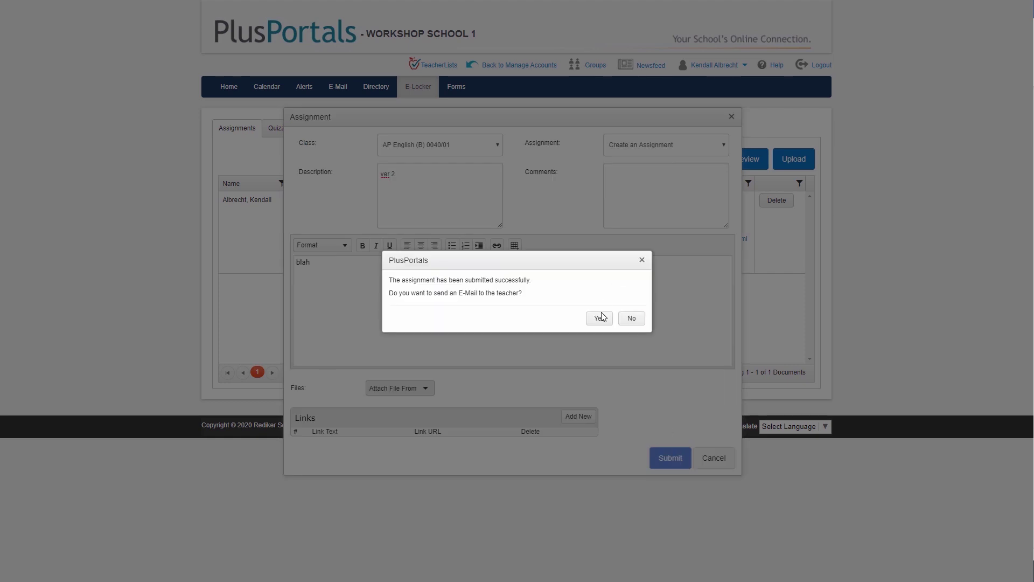
{"action": "left_click", "coordinate": [631, 318]}
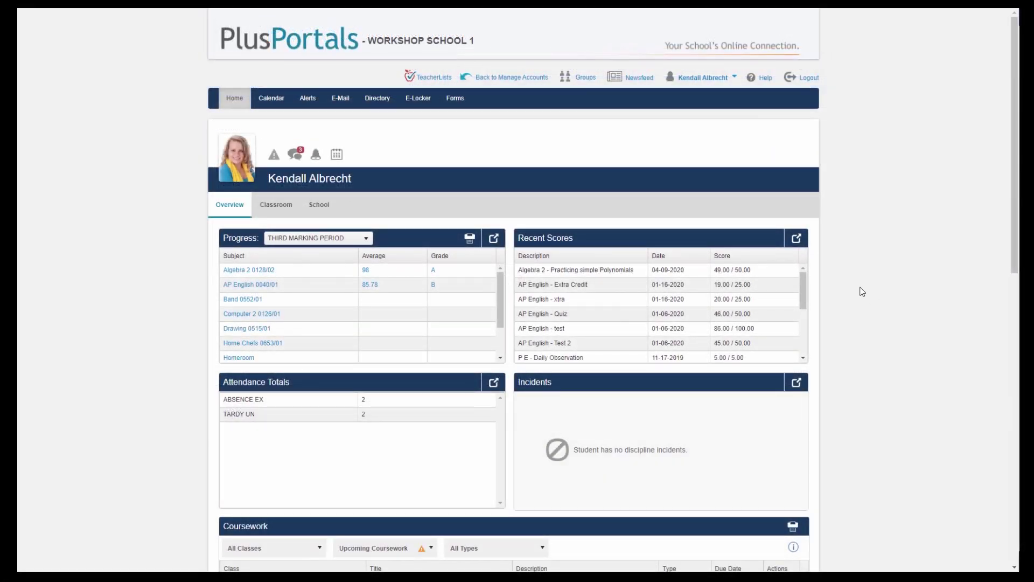
Step: Mark the AP English 0040/01 "Create an Assignment" entry as completed in the student's upcoming coursework
{"action": "scroll", "coordinate": [986, 260], "scroll_direction": "down", "scroll_amount": 5}
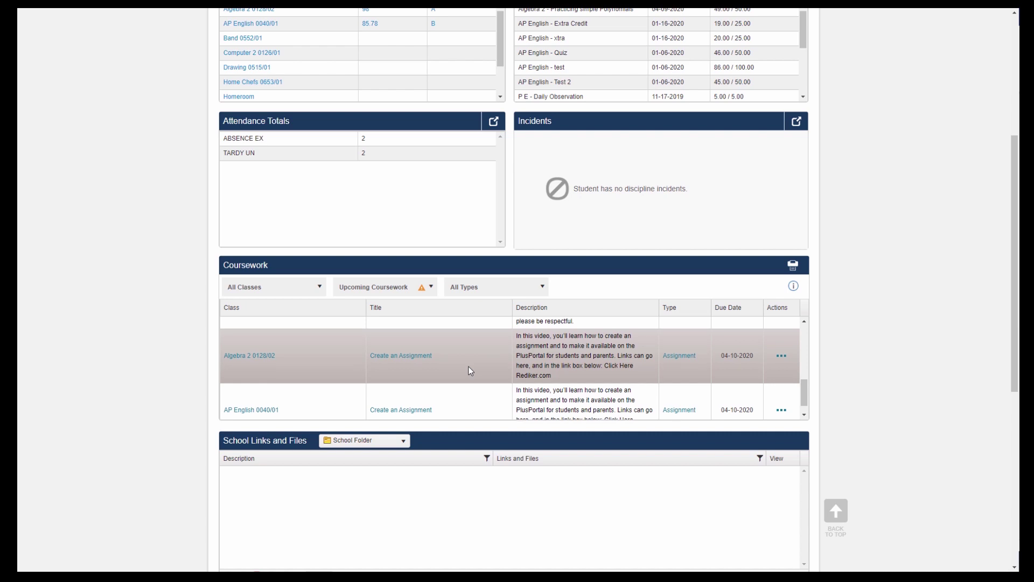
{"action": "scroll", "coordinate": [470, 370], "scroll_direction": "down", "scroll_amount": 1}
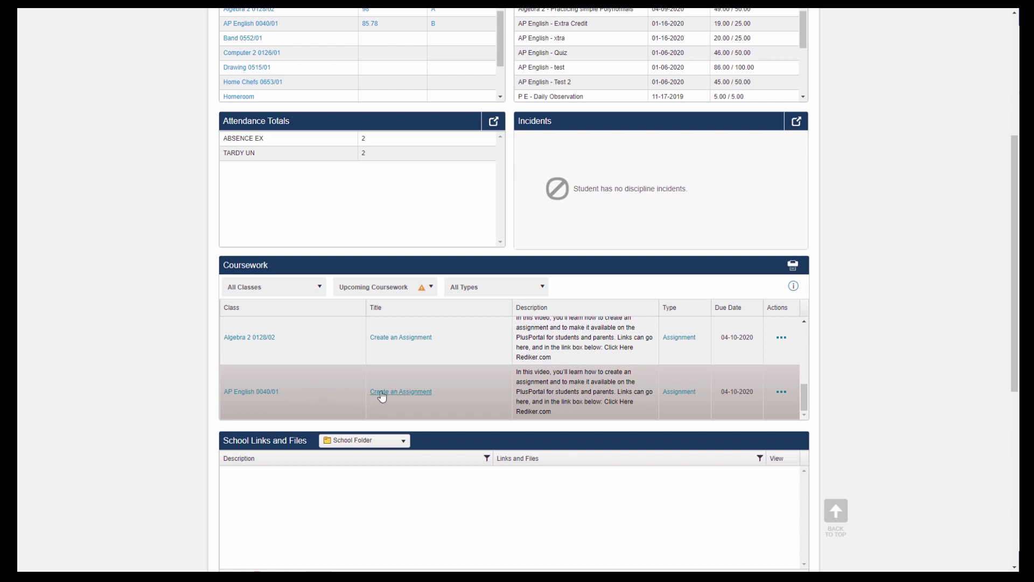
{"action": "left_click", "coordinate": [778, 392]}
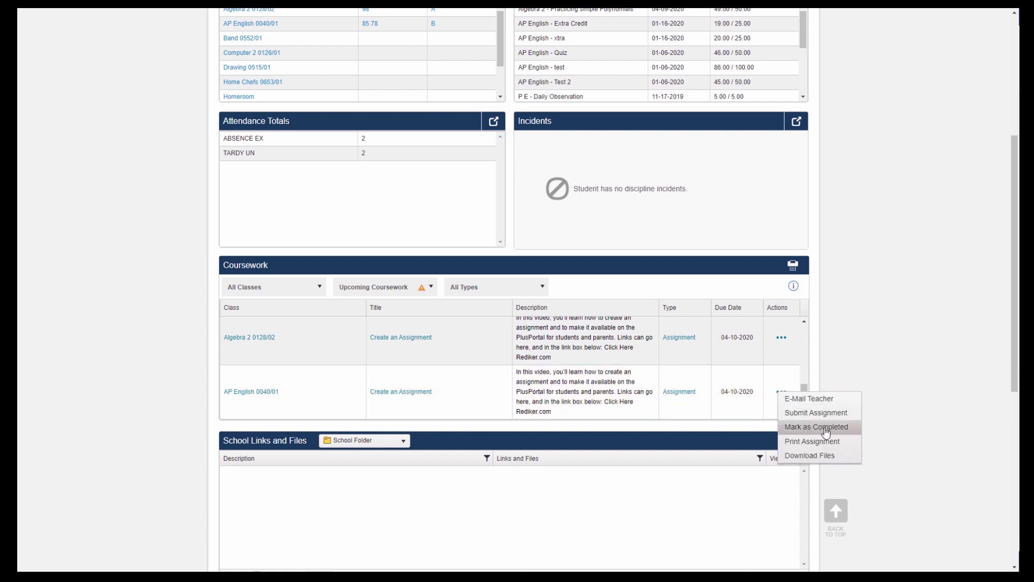
{"action": "left_click", "coordinate": [826, 427]}
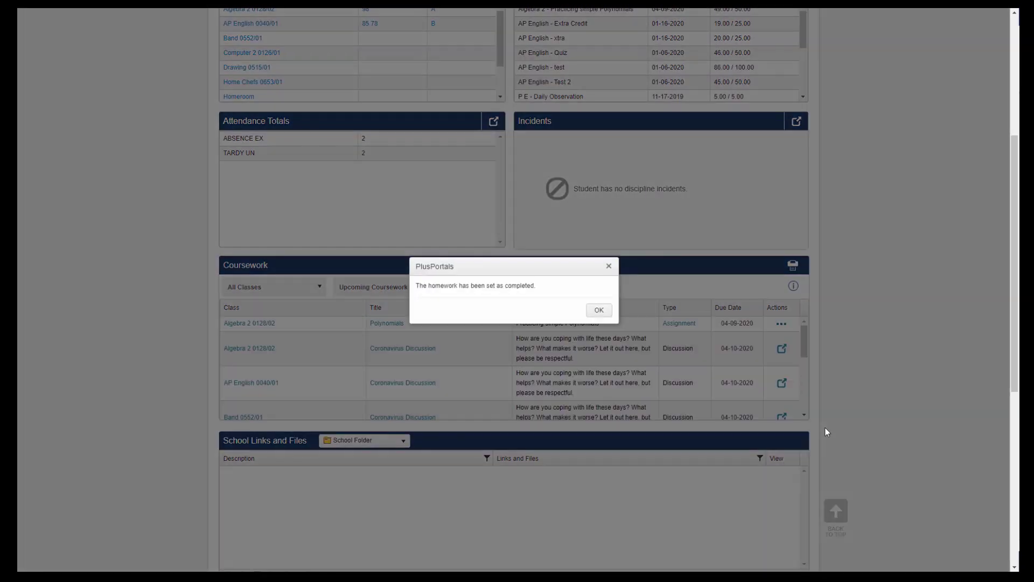
{"action": "left_click", "coordinate": [599, 311]}
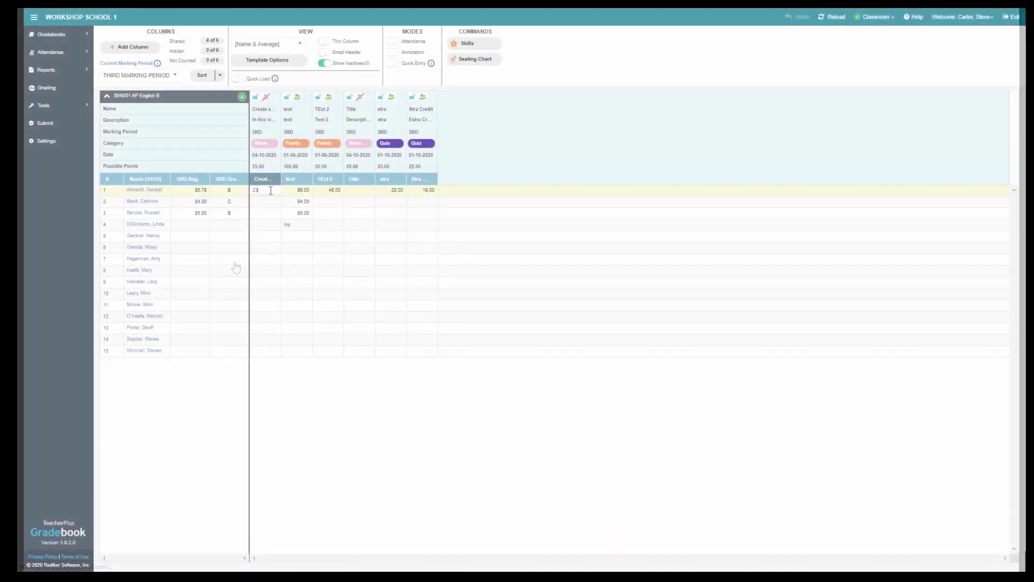
Step: In the teacher's AP English gradebook, give the first student 23 points for "Create an Assignment" and make that column public
{"action": "key", "text": "Return"}
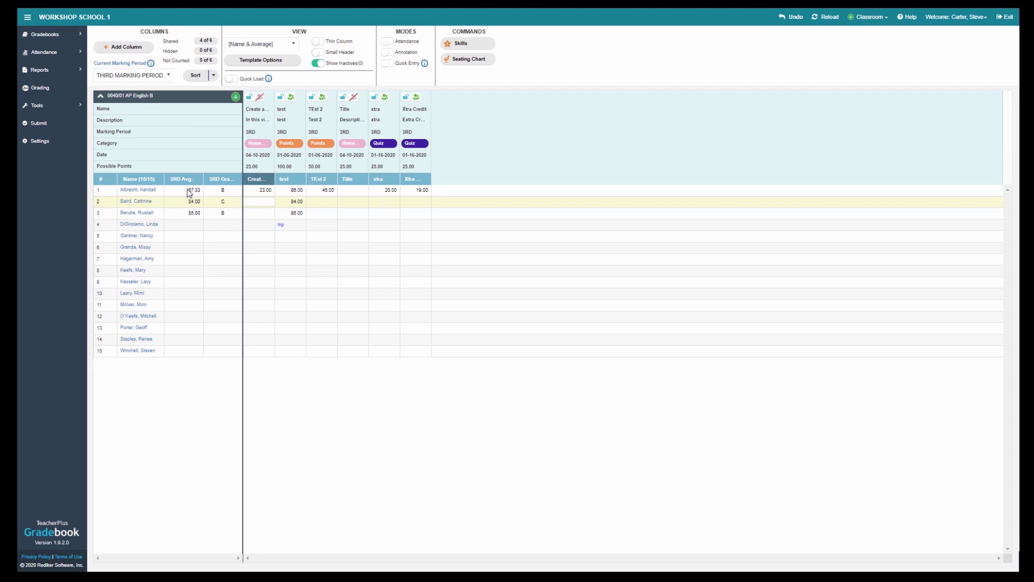
{"action": "left_click", "coordinate": [259, 100]}
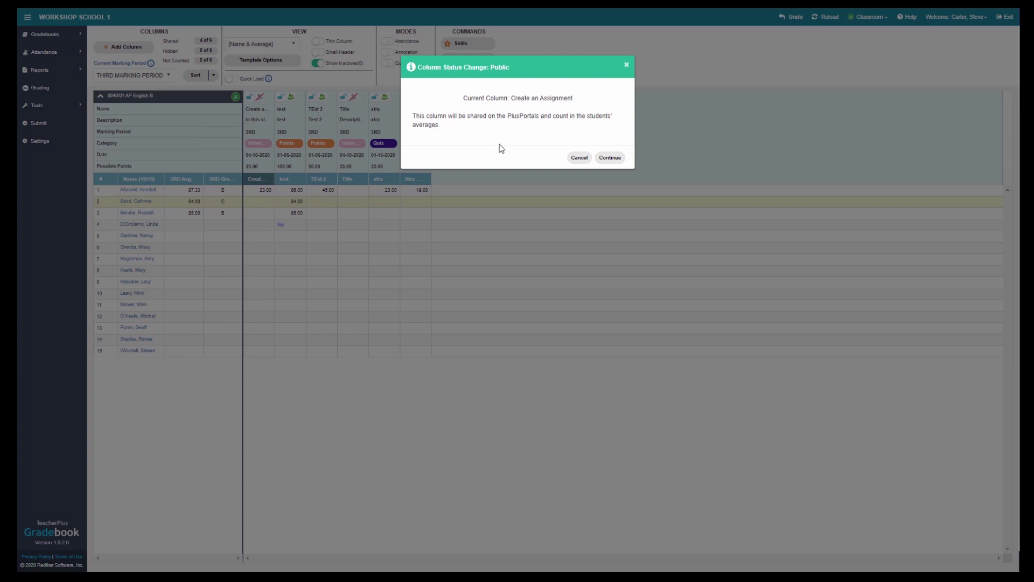
{"action": "left_click", "coordinate": [610, 157]}
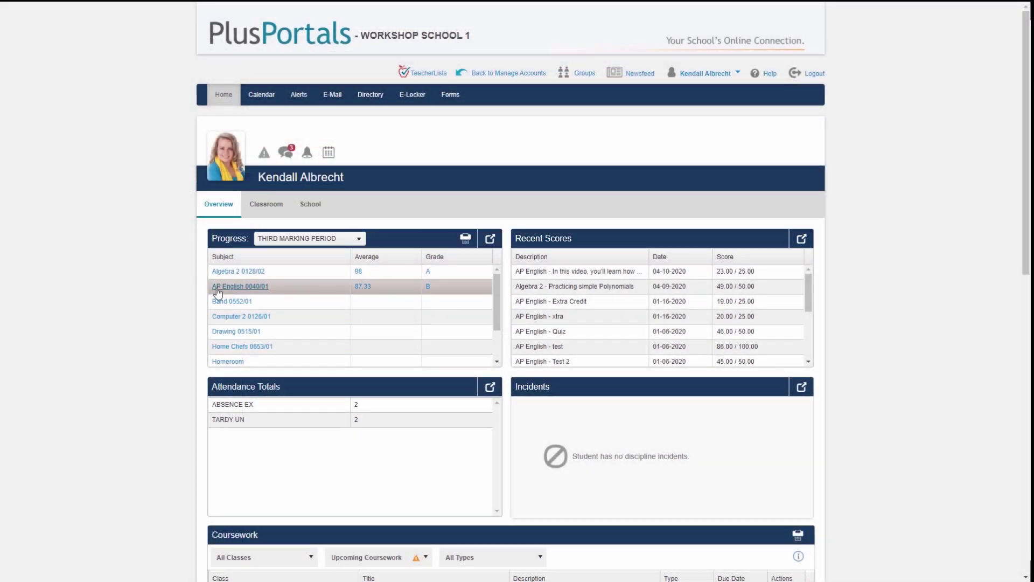
Step: In the student's portal, open the AP English 0040/01 third marking period average and review the class performance details
{"action": "left_click", "coordinate": [361, 289]}
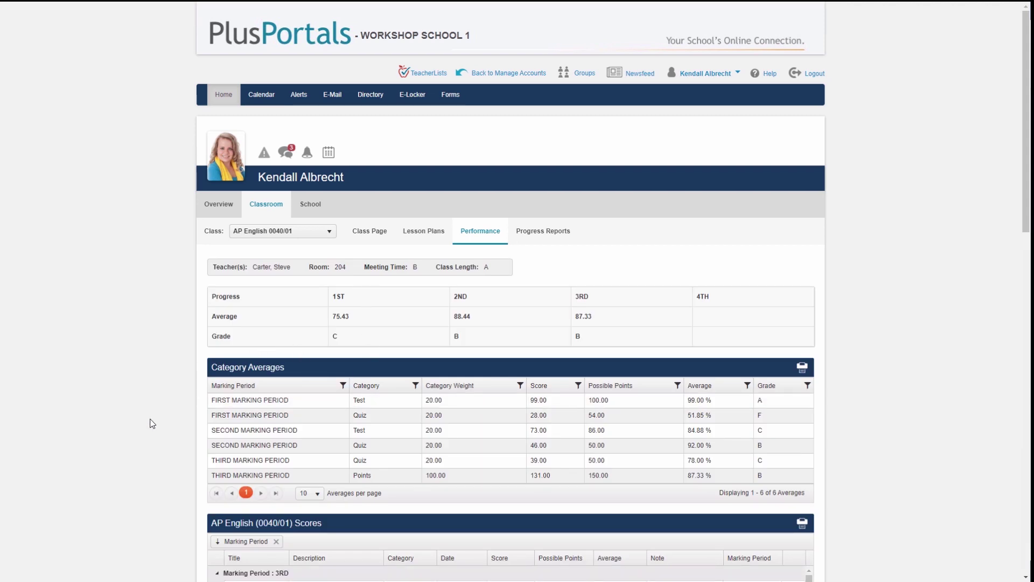
{"action": "scroll", "coordinate": [152, 420], "scroll_direction": "down", "scroll_amount": 3}
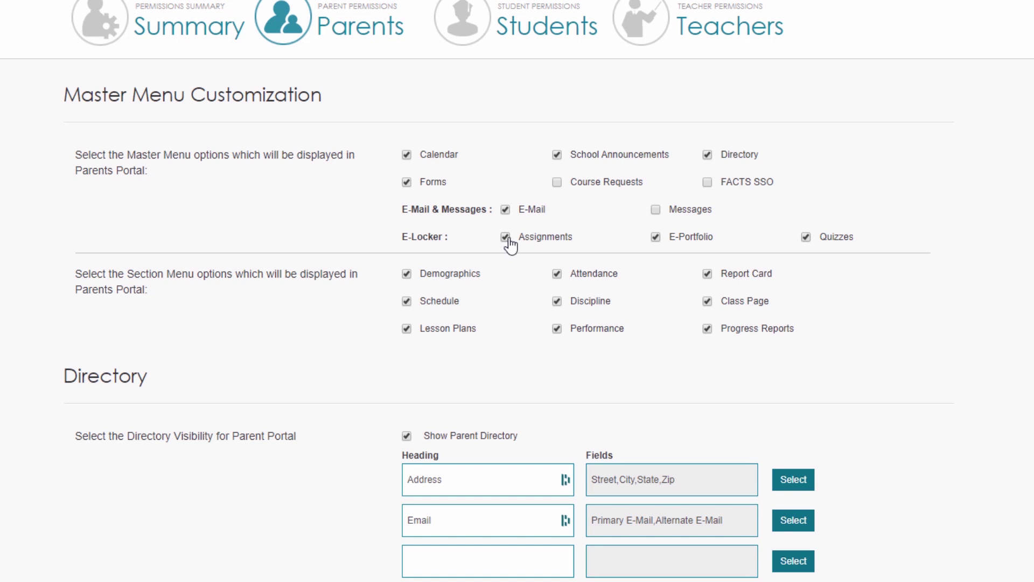
Step: Check the E-Locker Assignments option in the student permissions
{"action": "left_click", "coordinate": [515, 56]}
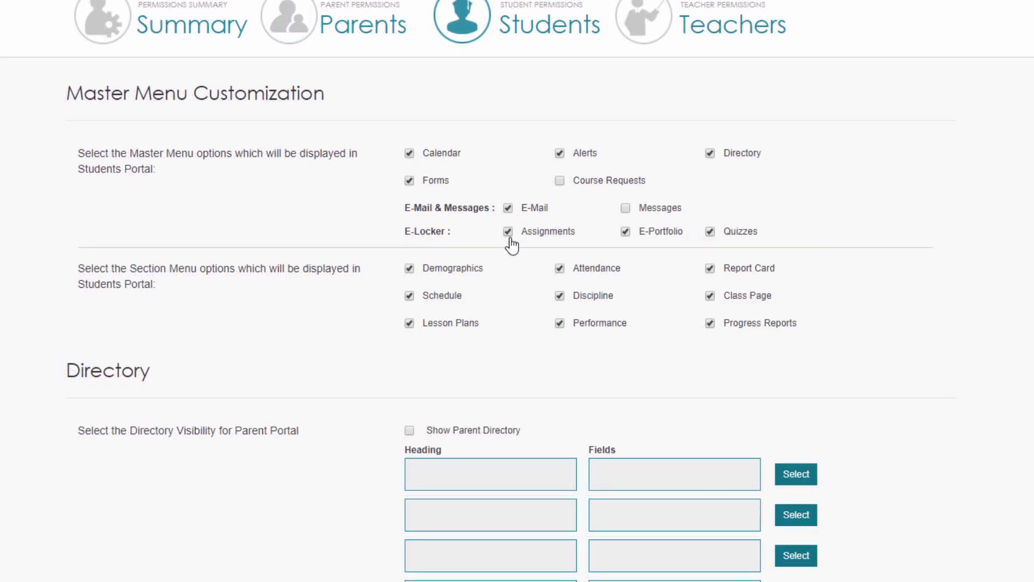